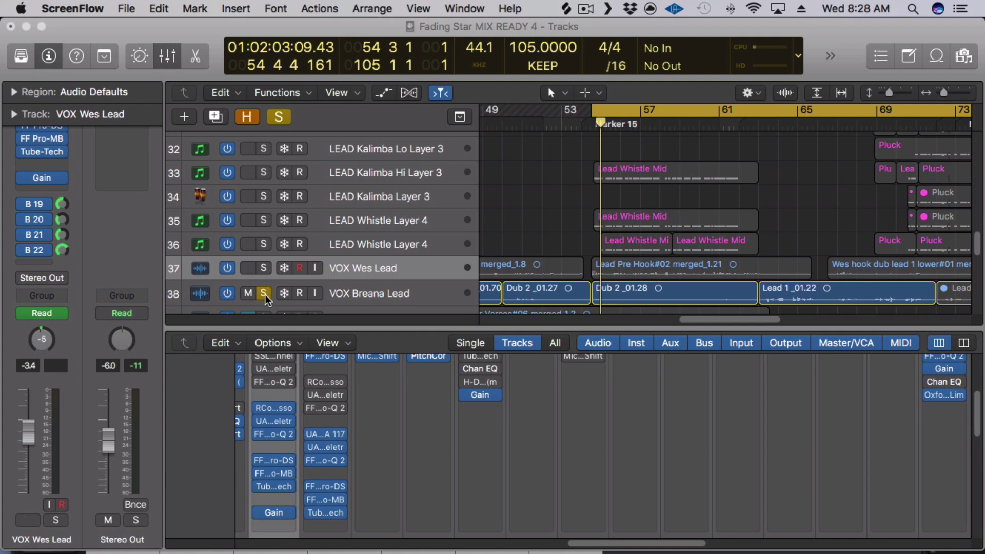
# Step: Unsolo VOX Breana Lead (track 38) and play the full mix through the cycle
pyautogui.click(265, 293)
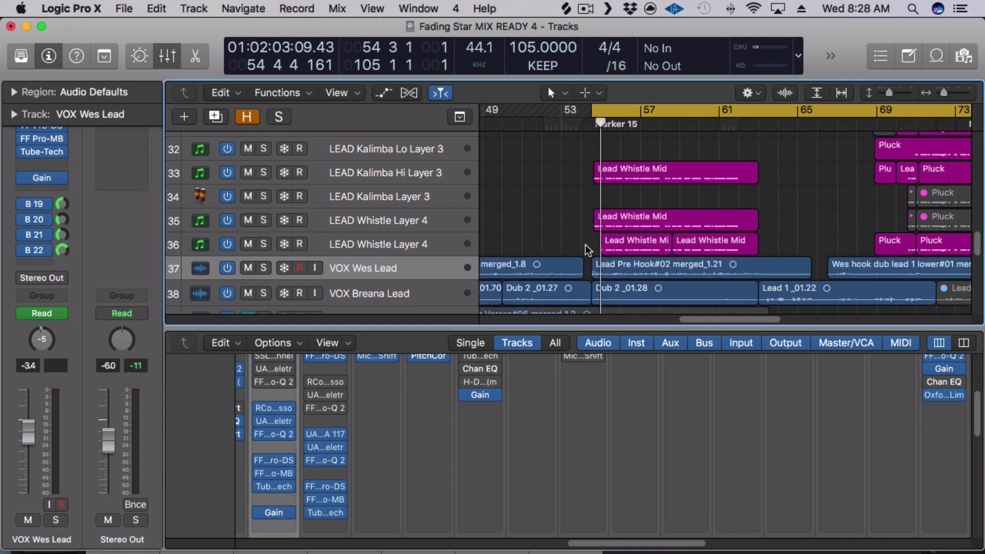
pyautogui.press('space')
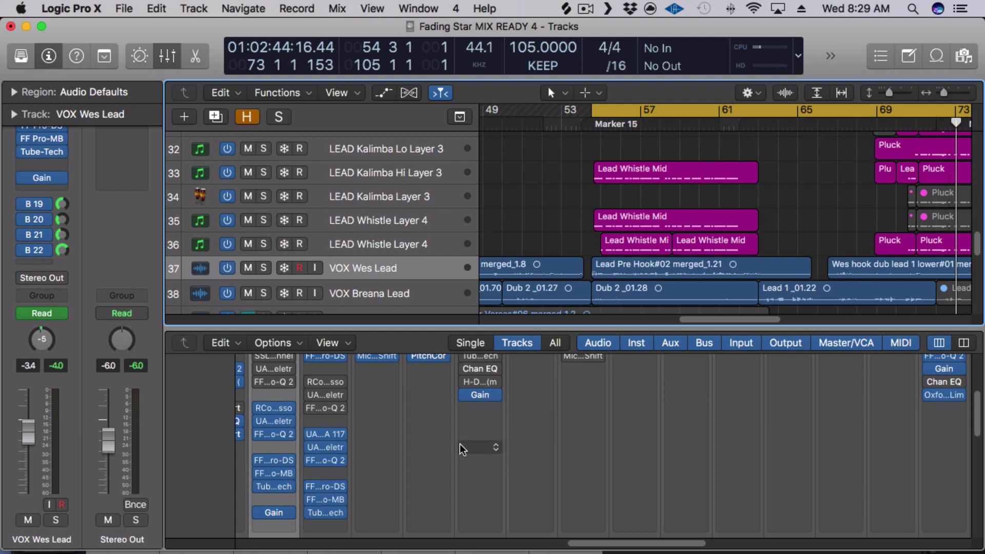
# Step: Open VOX Wes Lead's RCompressor (-14.4 threshold, 4.01 ratio), solo the vocal, and play it briefly
pyautogui.click(275, 408)
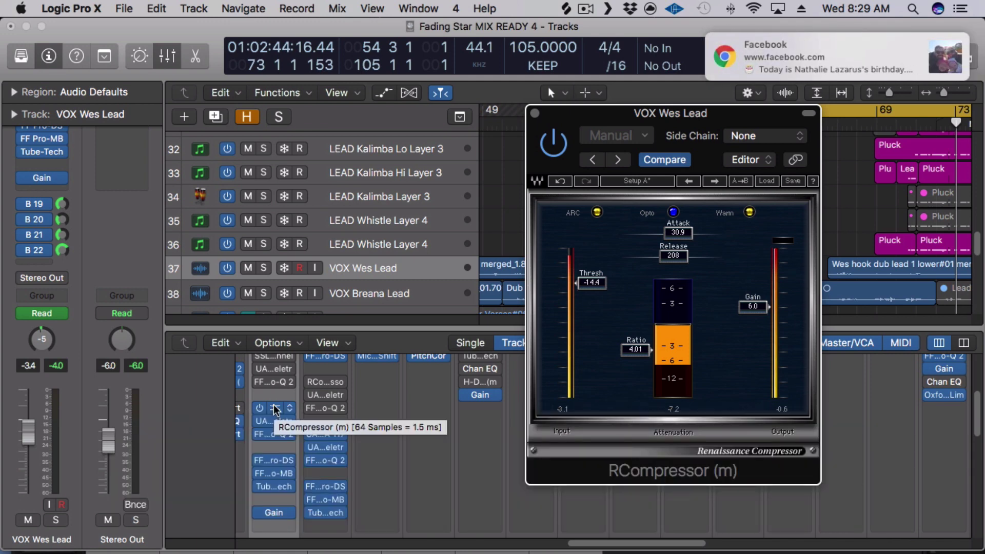
pyautogui.click(264, 268)
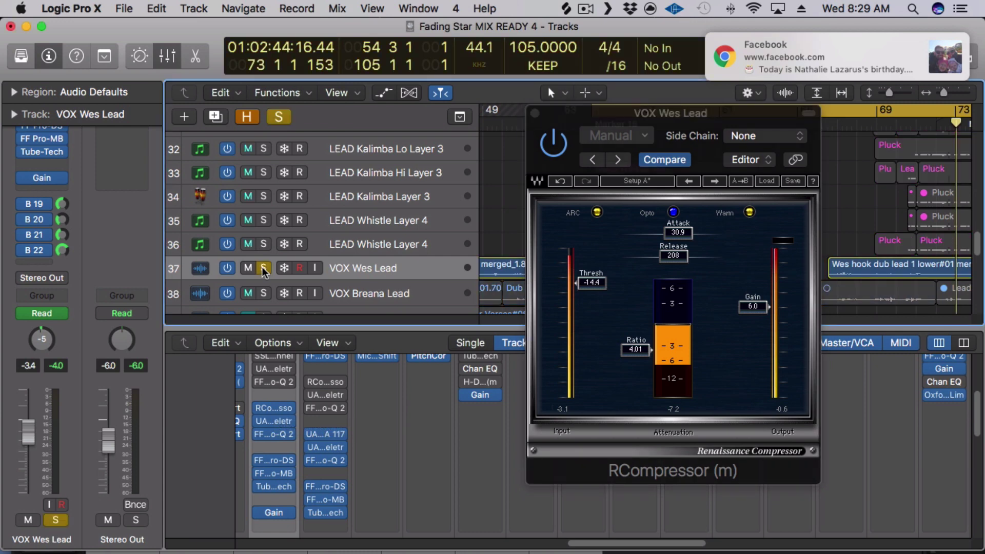
pyautogui.moveTo(559, 115); pyautogui.dragTo(217, 57)
pyautogui.press('space')
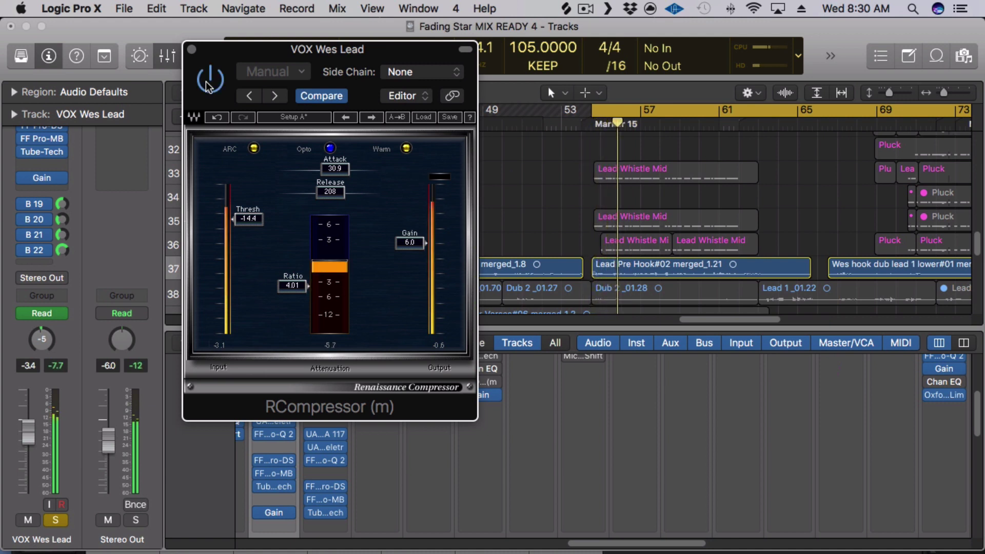
pyautogui.press('space')
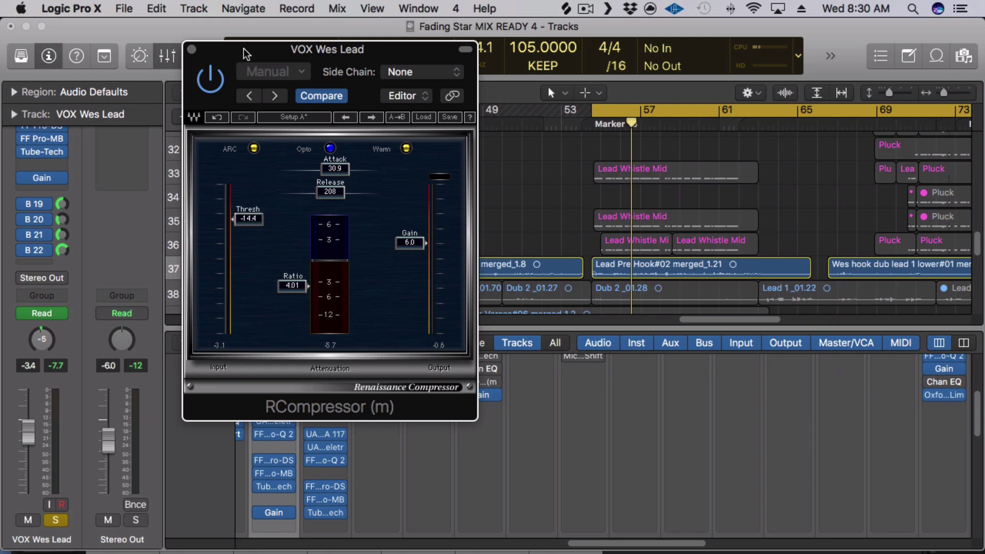
# Step: Move the RCompressor window aside and toggle its opto/electro character to Warm mode
pyautogui.moveTo(244, 49); pyautogui.dragTo(664, 96)
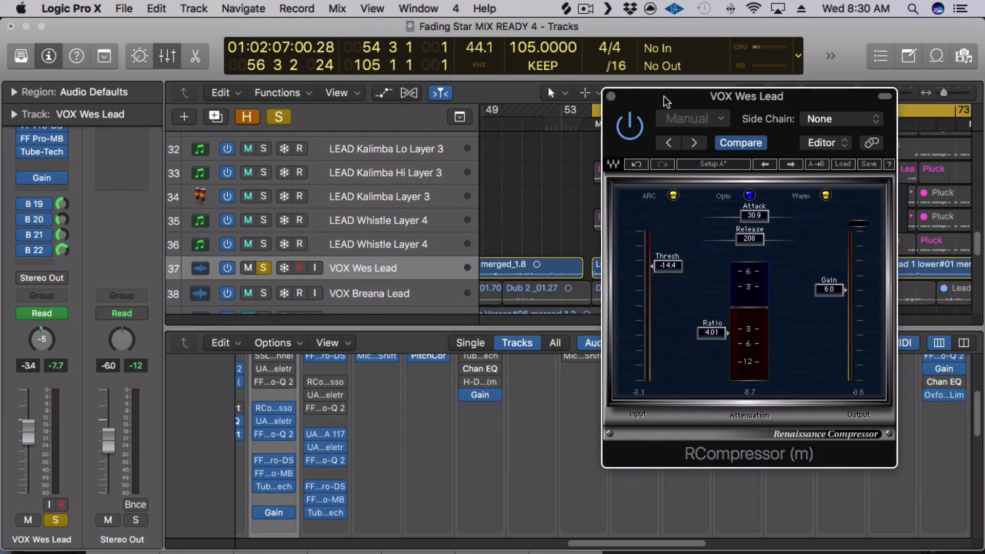
pyautogui.click(750, 196)
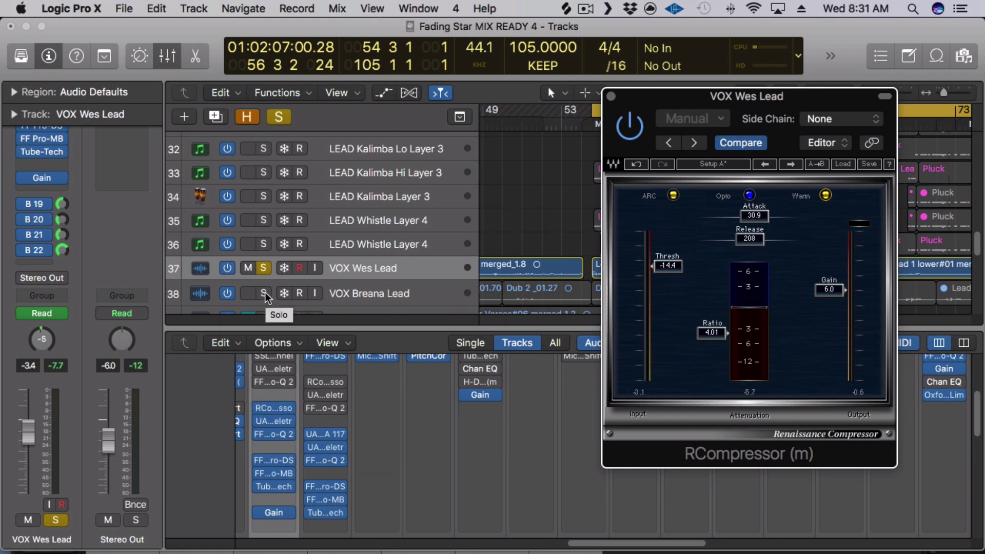
# Step: Bypass the RCompressor on VOX Wes Lead, open its SSL E-Channel, and re-solo the vocal
pyautogui.click(265, 268)
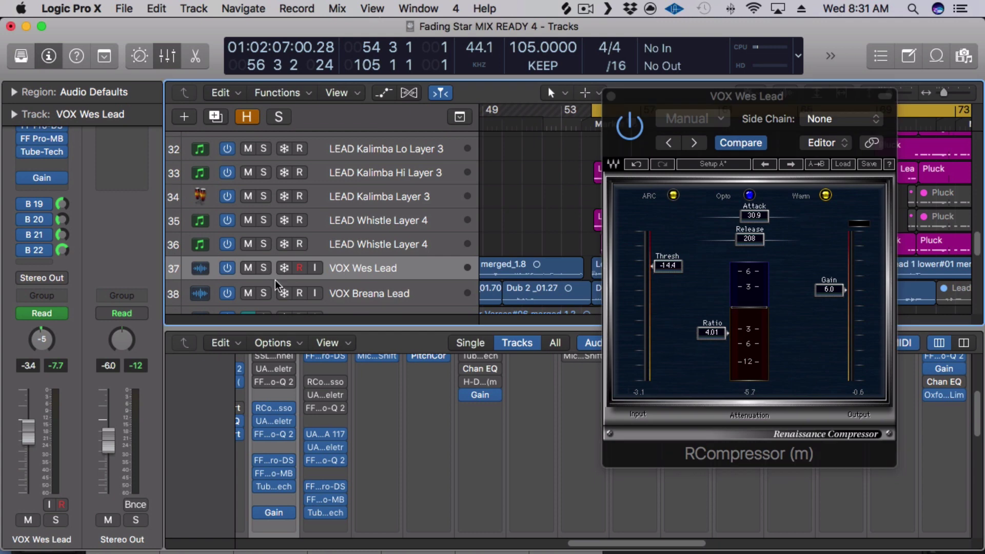
pyautogui.click(260, 409)
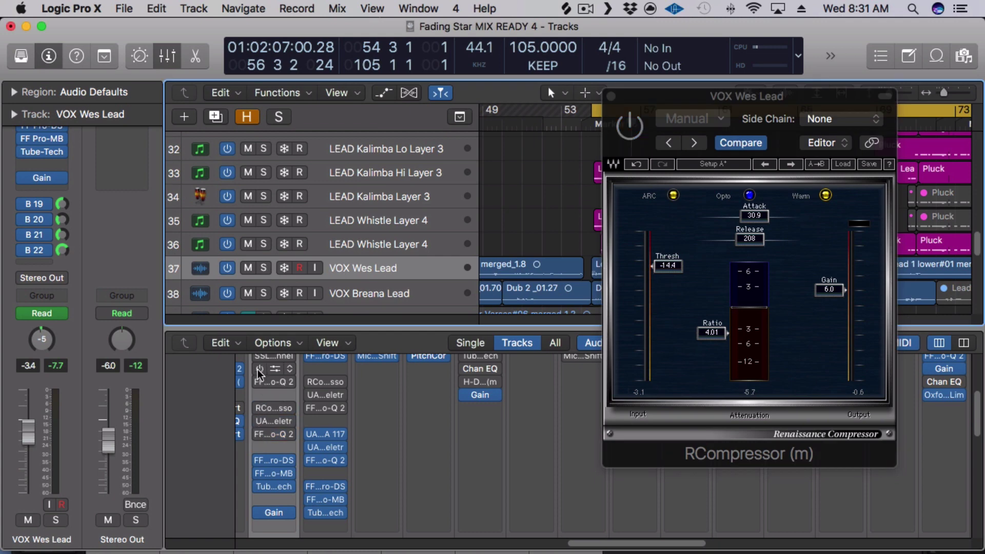
pyautogui.scroll(1, 272, 369)
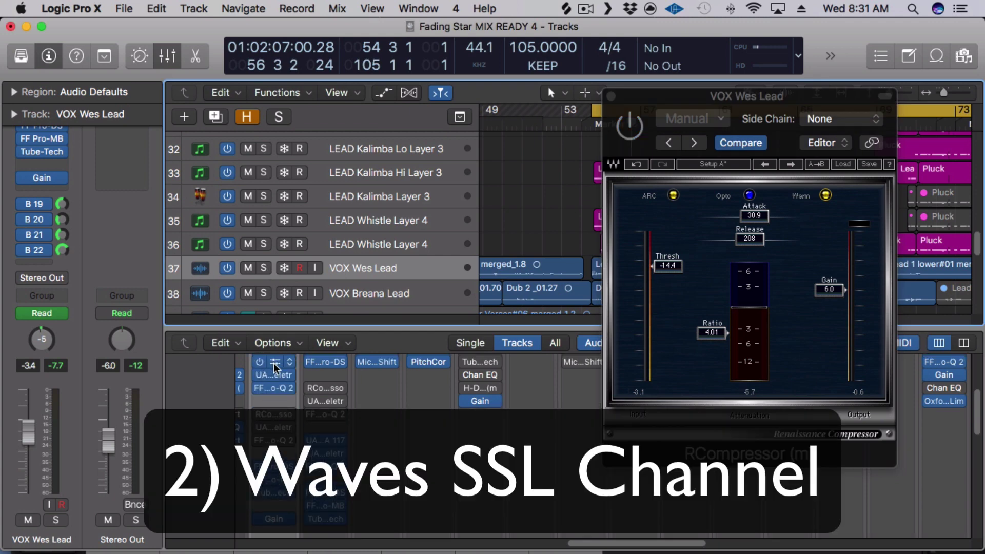
pyautogui.click(275, 366)
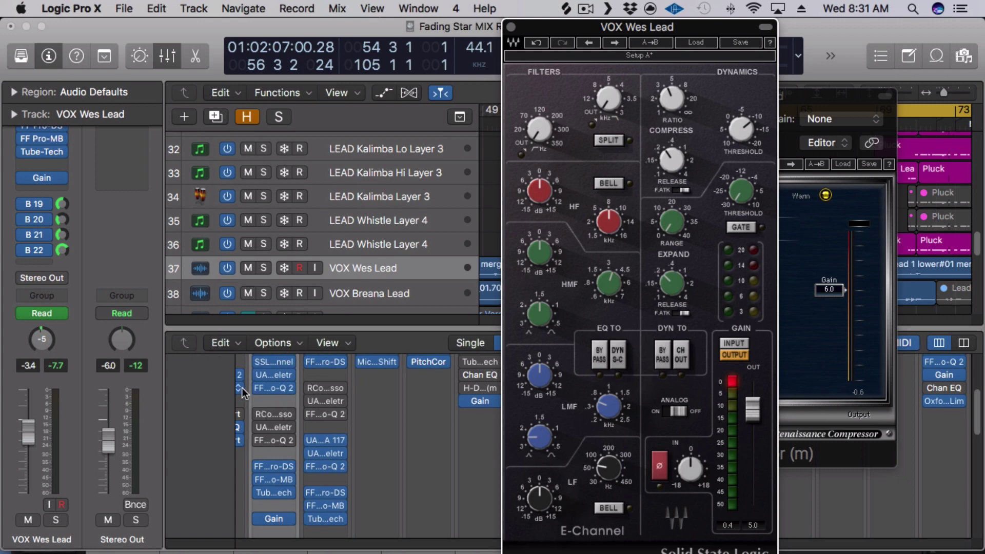
pyautogui.click(264, 267)
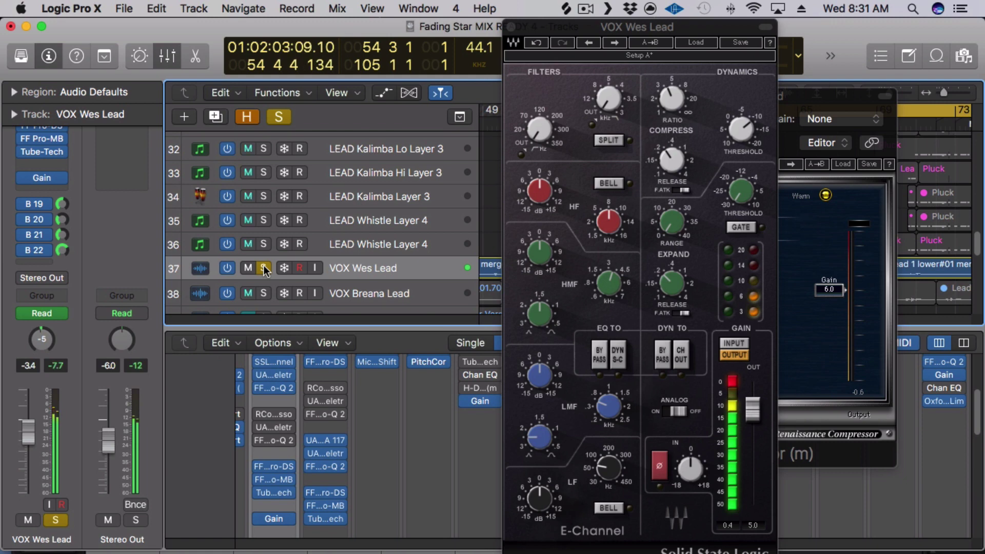
pyautogui.moveTo(262, 363)
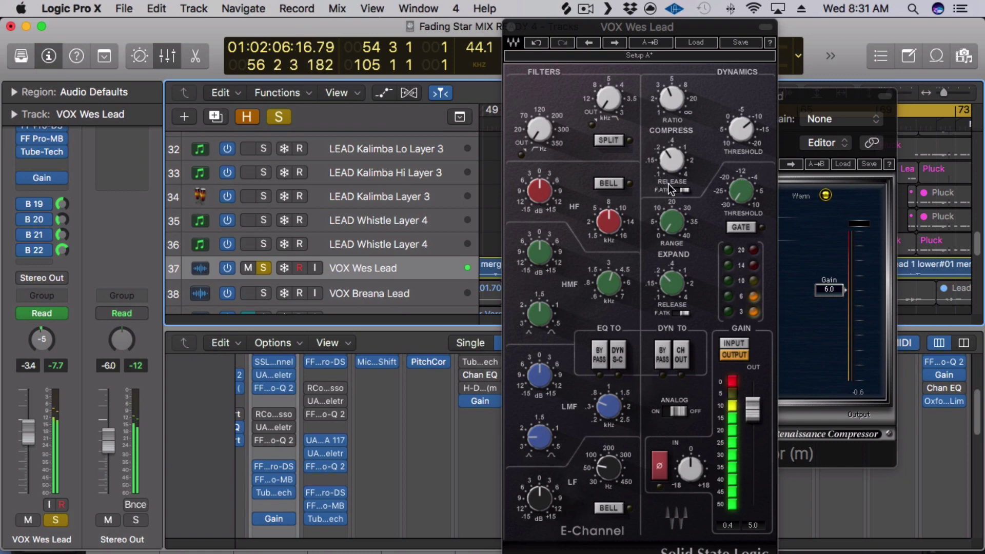
# Step: Bring the SSL E-Channel to the front and switch its F.ATK fast-attack off
pyautogui.click(686, 189)
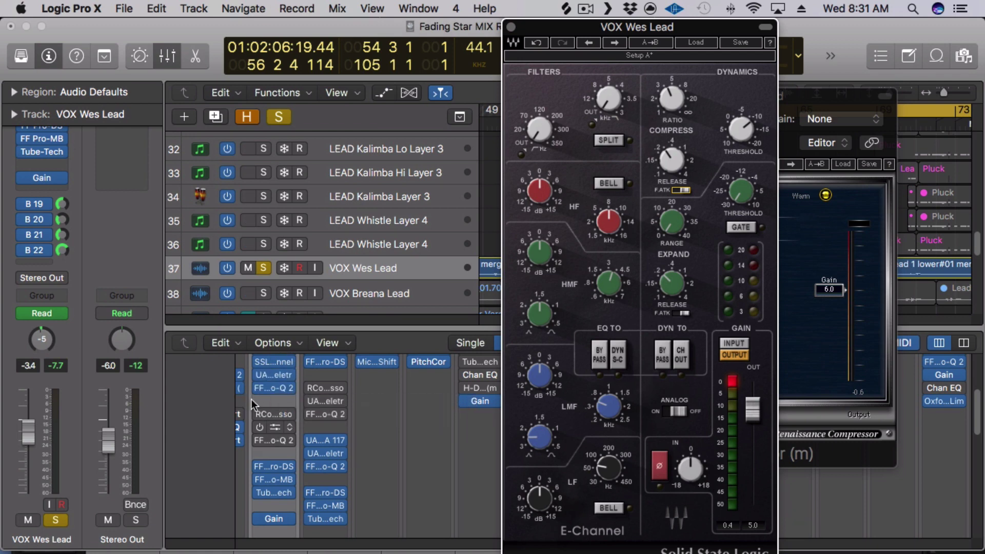
pyautogui.moveTo(258, 440)
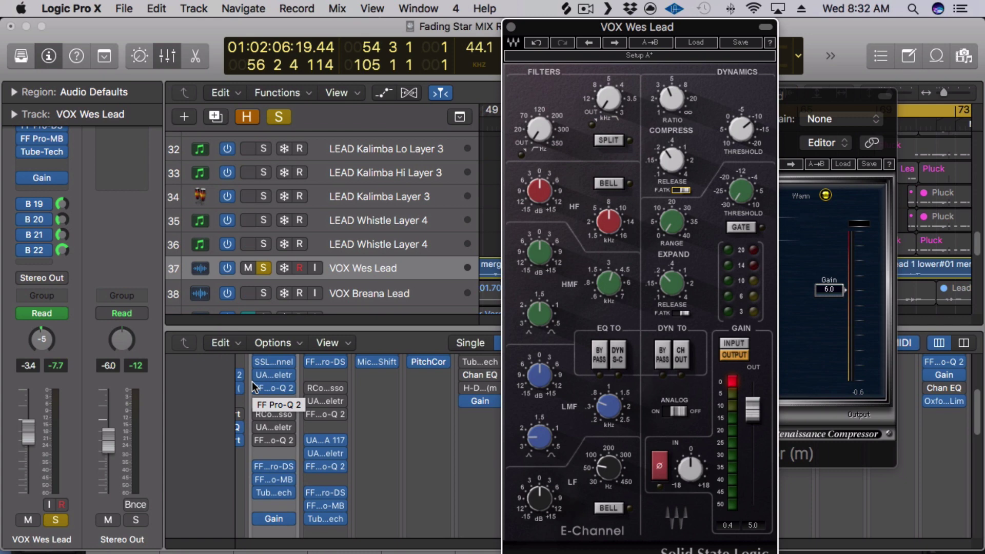
pyautogui.moveTo(275, 416)
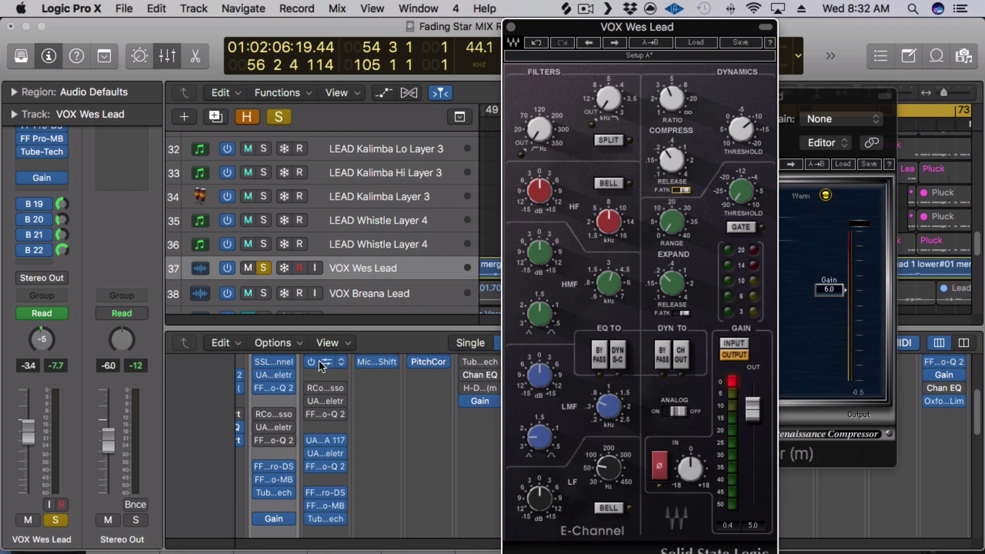
pyautogui.click(677, 191)
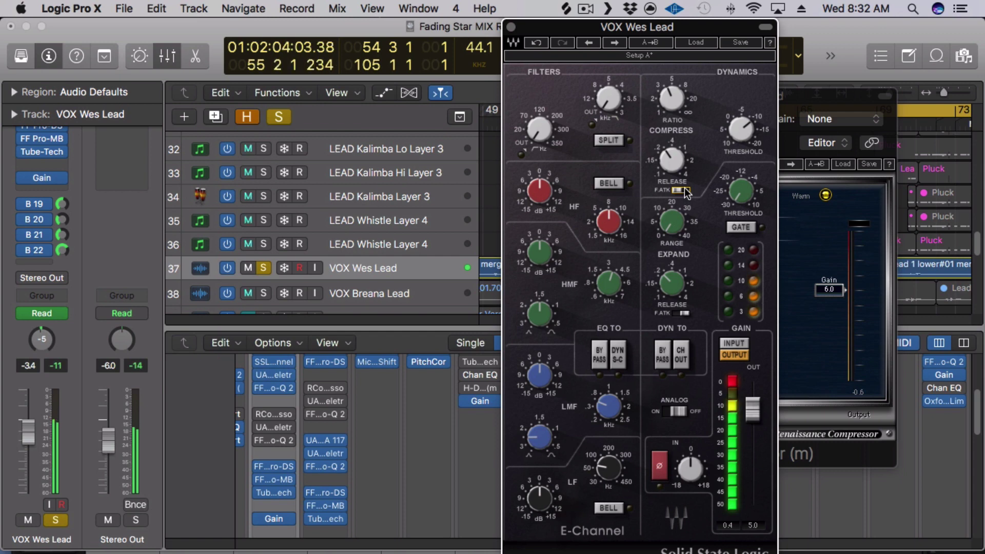
# Step: Restart playback from the cycle start and switch the SSL's F.ATK back on
pyautogui.press('space')
pyautogui.press('space')
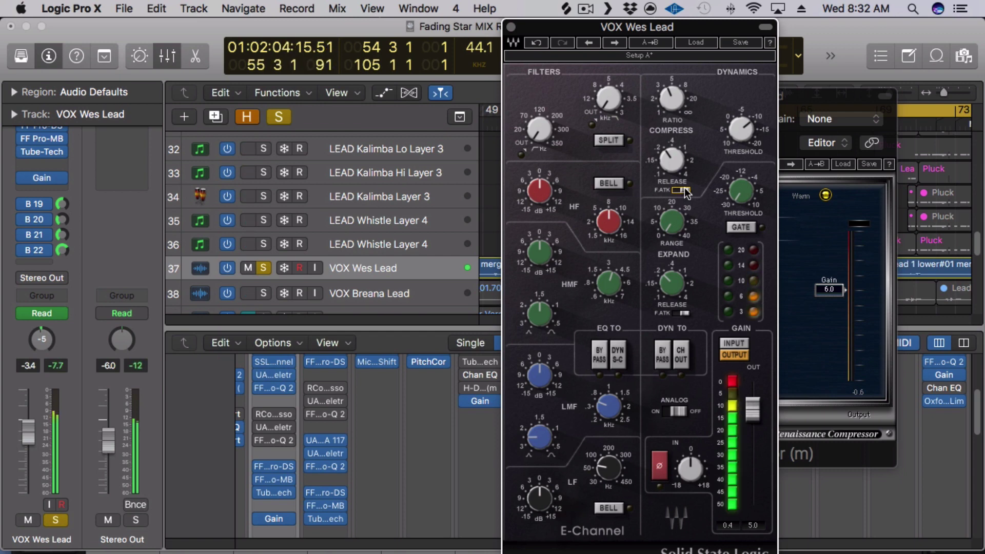
pyautogui.moveTo(667, 157)
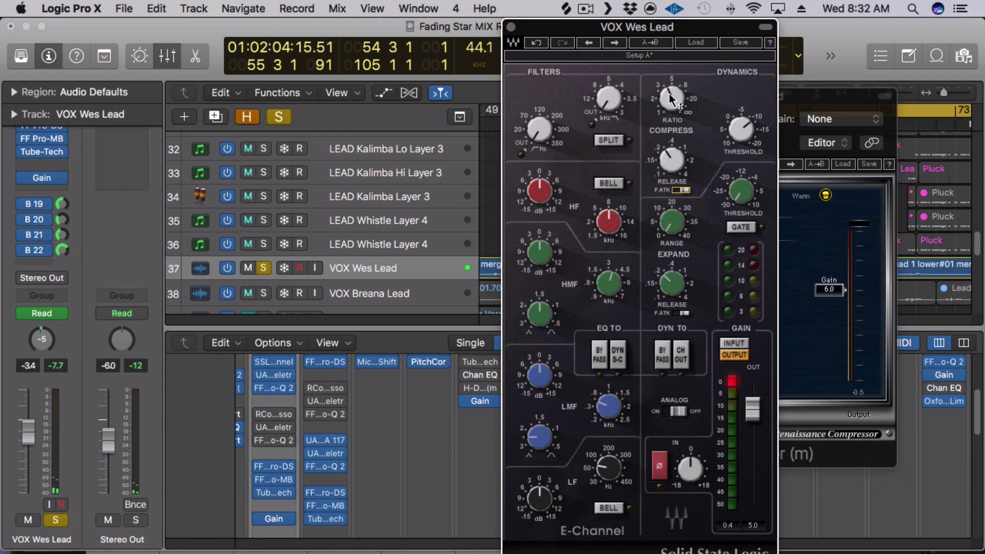
pyautogui.moveTo(669, 94)
pyautogui.click(687, 190)
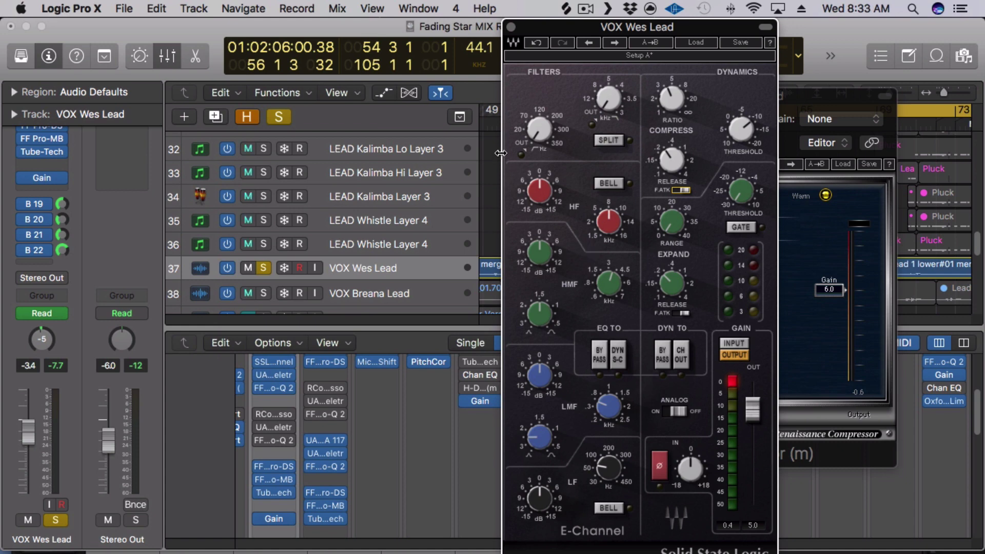
# Step: Unsolo VOX Wes Lead and open the UAD 1176LN Rev E on VOX Breana Lead
pyautogui.click(263, 268)
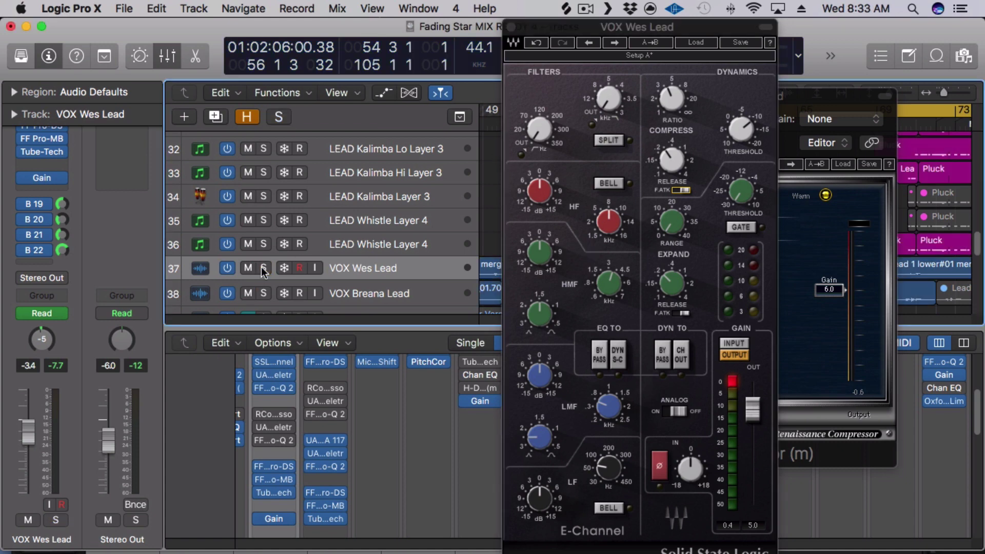
pyautogui.click(321, 439)
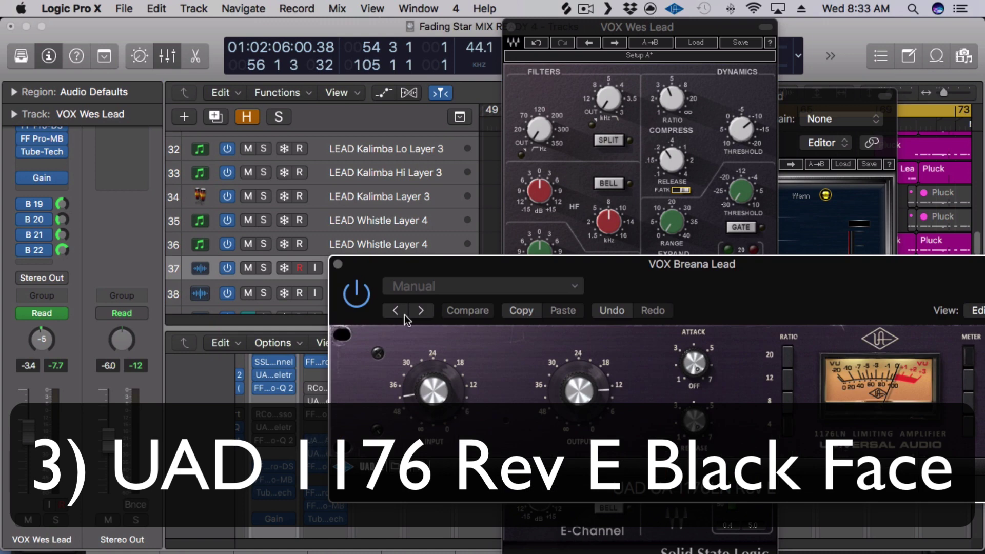
pyautogui.moveTo(448, 266); pyautogui.dragTo(365, 29)
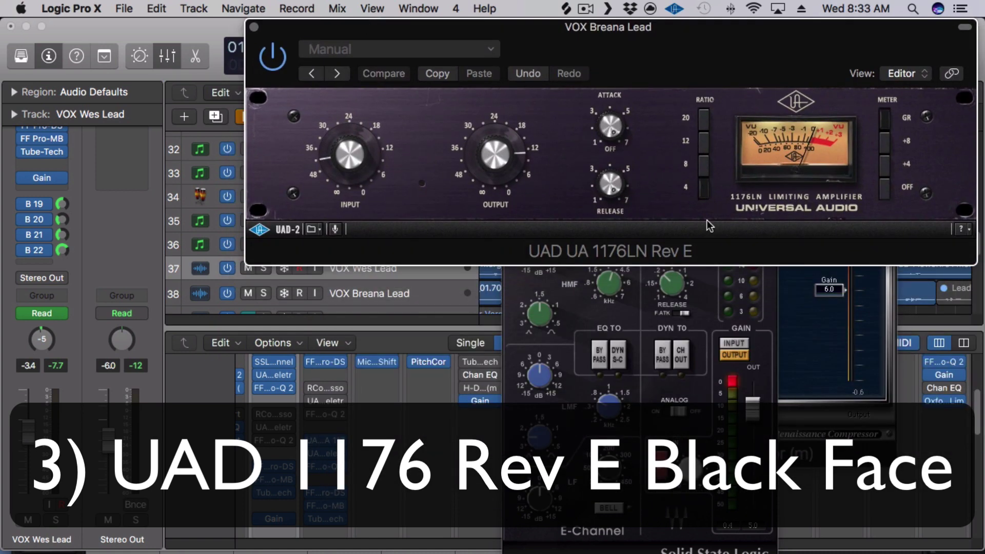
pyautogui.moveTo(447, 32); pyautogui.dragTo(362, 302)
pyautogui.click(263, 268)
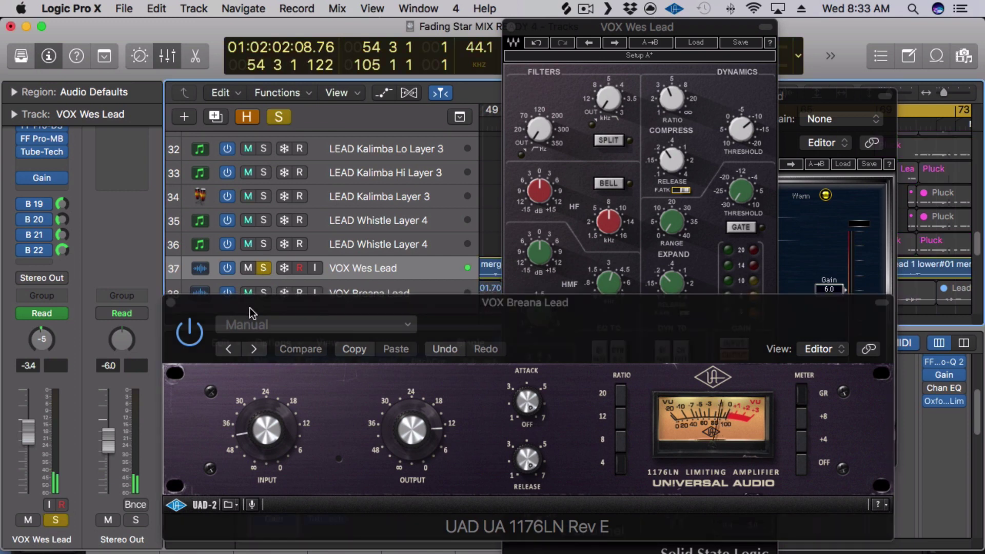
pyautogui.click(263, 268)
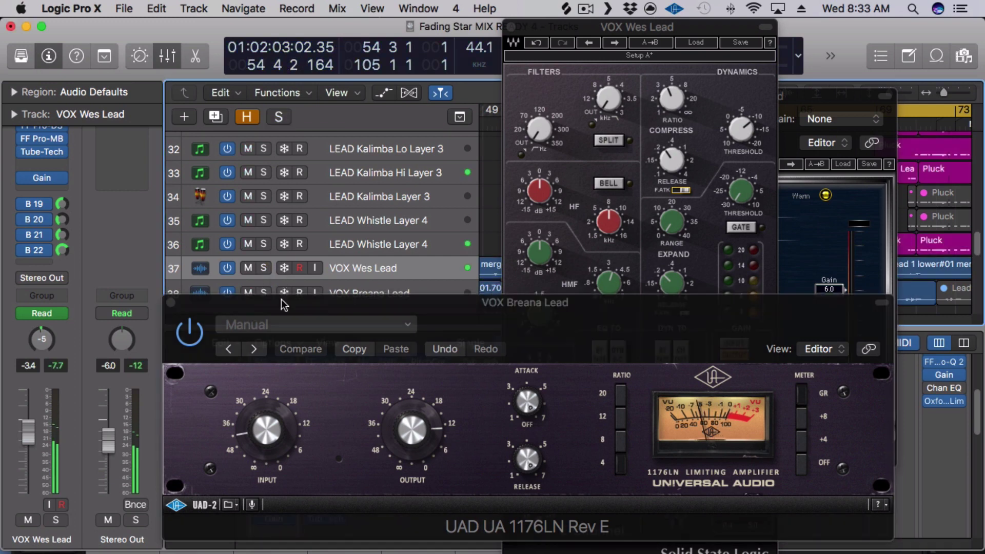
pyautogui.moveTo(282, 298); pyautogui.dragTo(331, 108)
# Step: Solo VOX Breana Lead and compare it with the 1176 bypassed and re-enabled
pyautogui.click(263, 293)
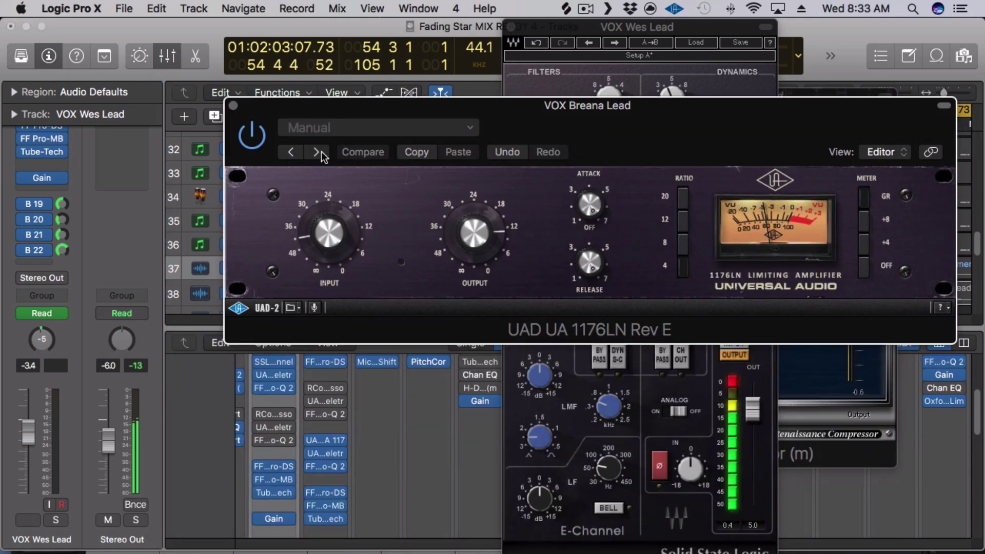
pyautogui.click(245, 139)
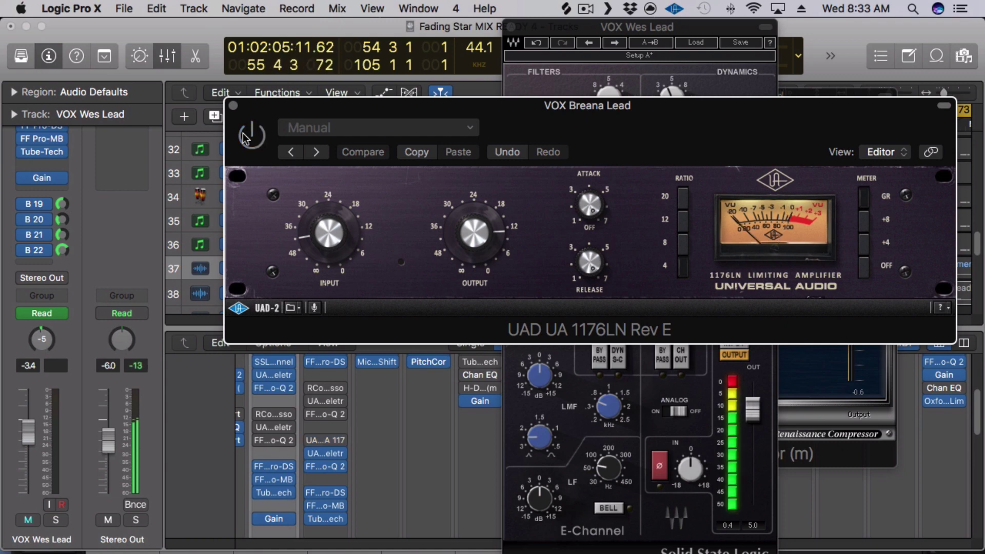
pyautogui.click(246, 139)
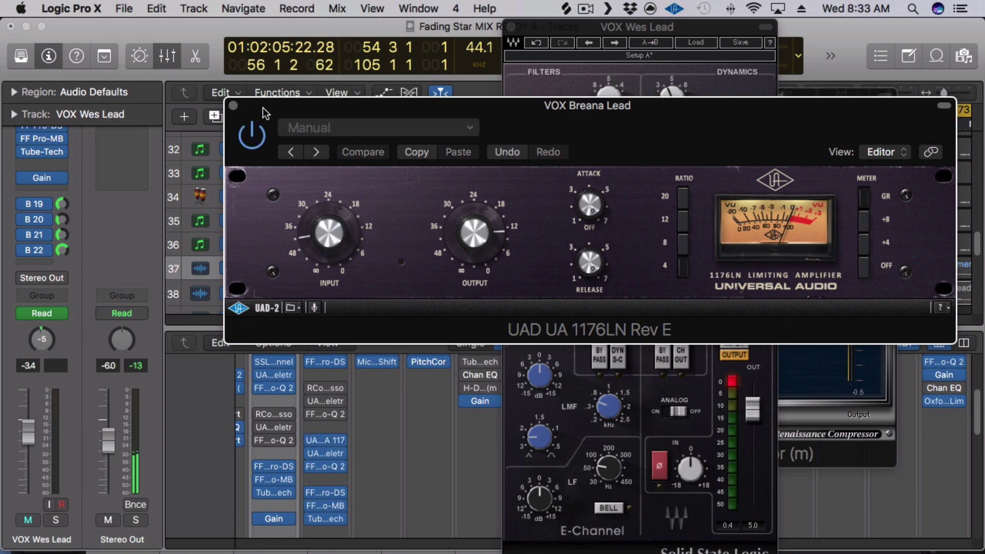
pyautogui.moveTo(260, 113); pyautogui.dragTo(198, 343)
pyautogui.click(263, 293)
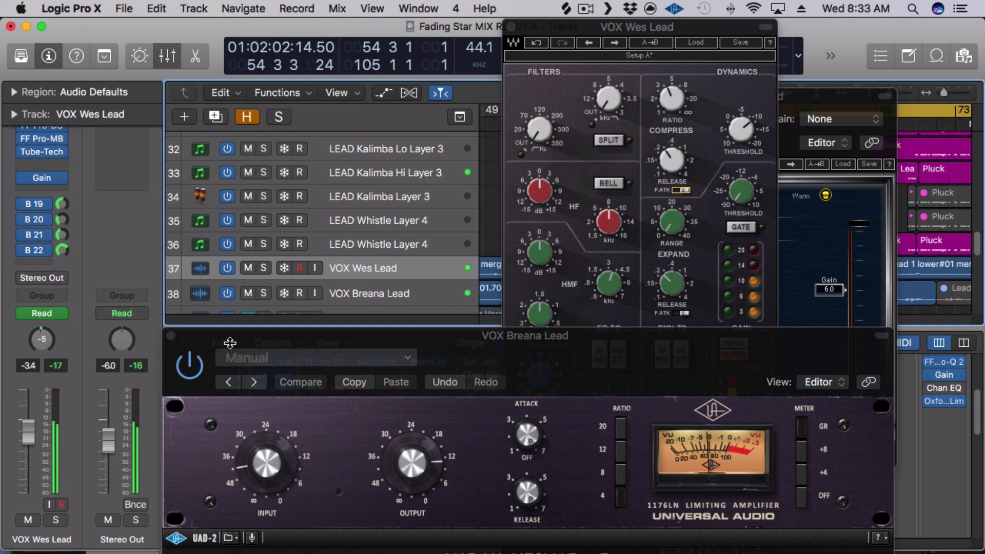
# Step: In the full mix, toggle the 1176 off and on twice, leaving it switched on
pyautogui.moveTo(230, 340); pyautogui.dragTo(276, 192)
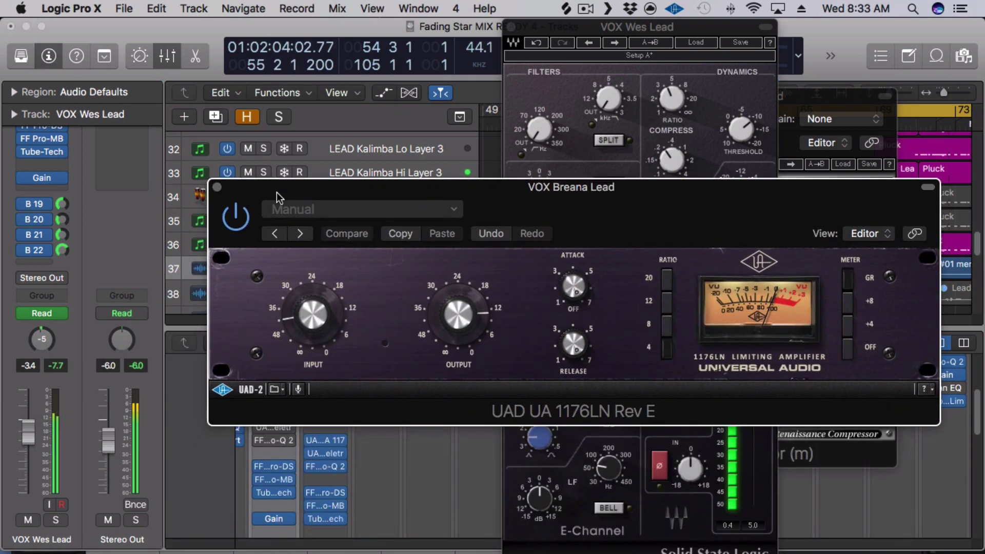
pyautogui.click(235, 218)
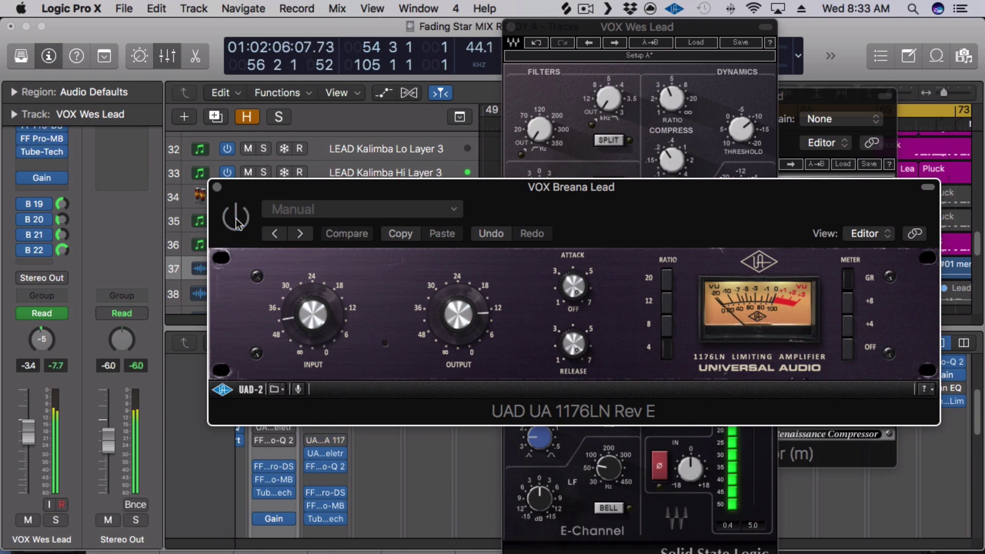
pyautogui.click(235, 218)
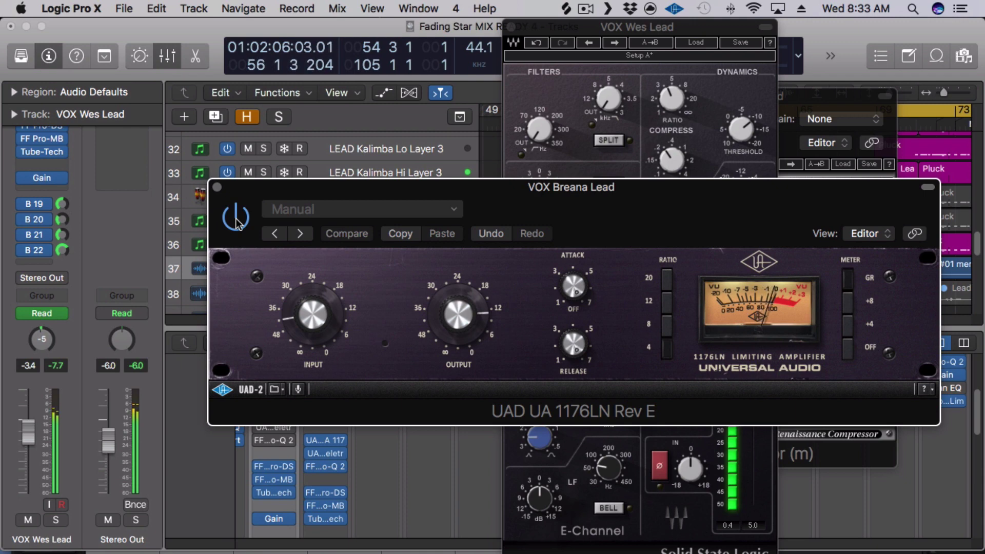
pyautogui.click(235, 218)
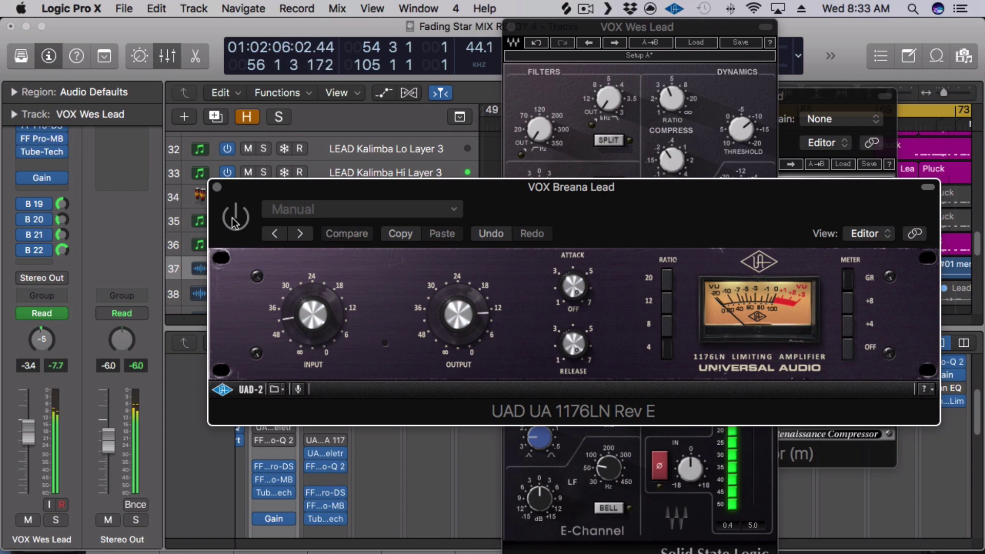
pyautogui.click(235, 221)
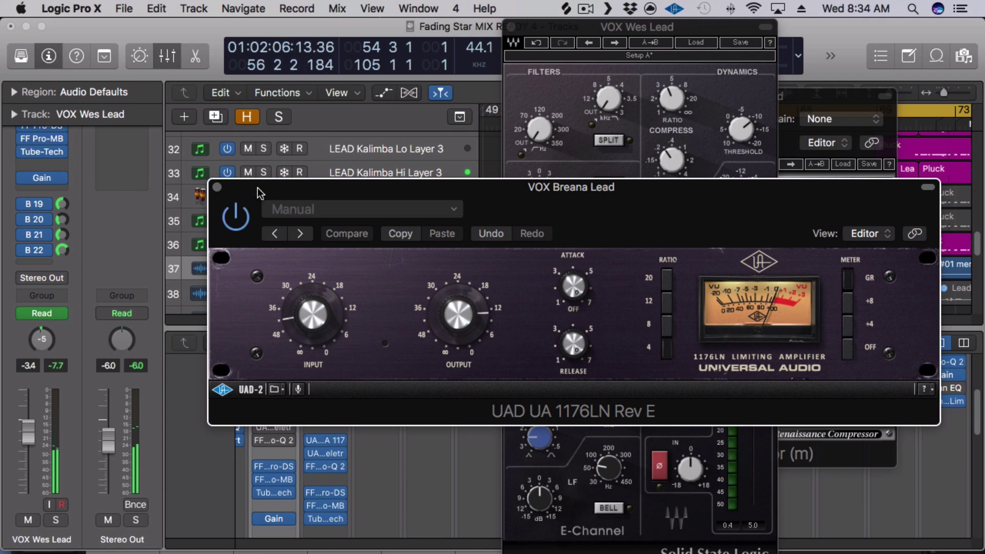
pyautogui.moveTo(258, 191); pyautogui.dragTo(206, 191)
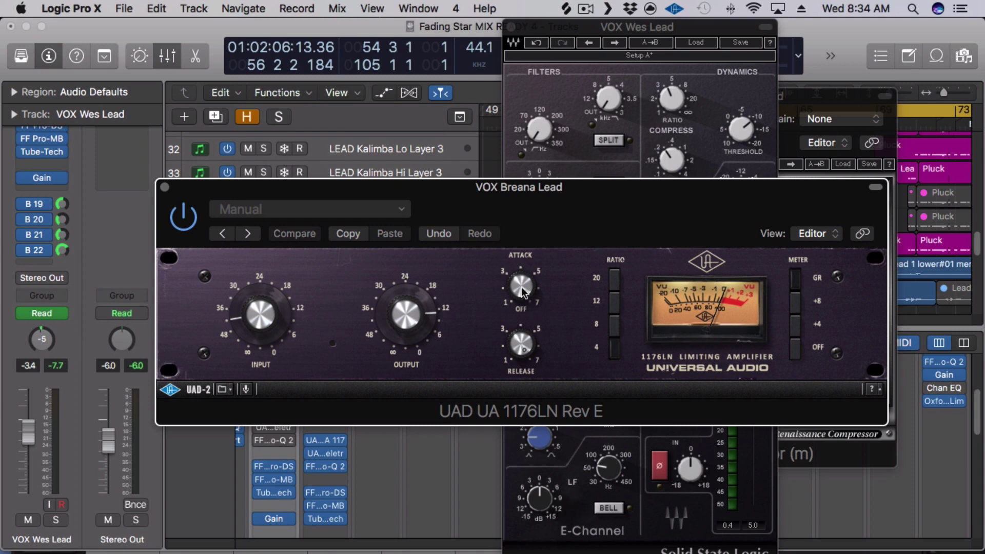
# Step: Turn up the 1176 attack on VOX Breana Lead and replay the passage to hear it
pyautogui.moveTo(522, 291); pyautogui.dragTo(537, 236)
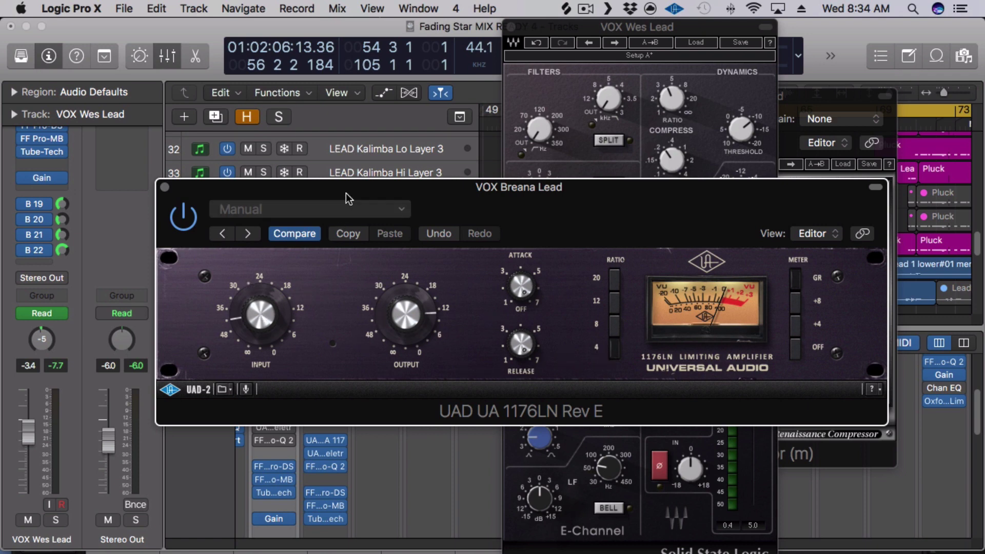
pyautogui.press('space')
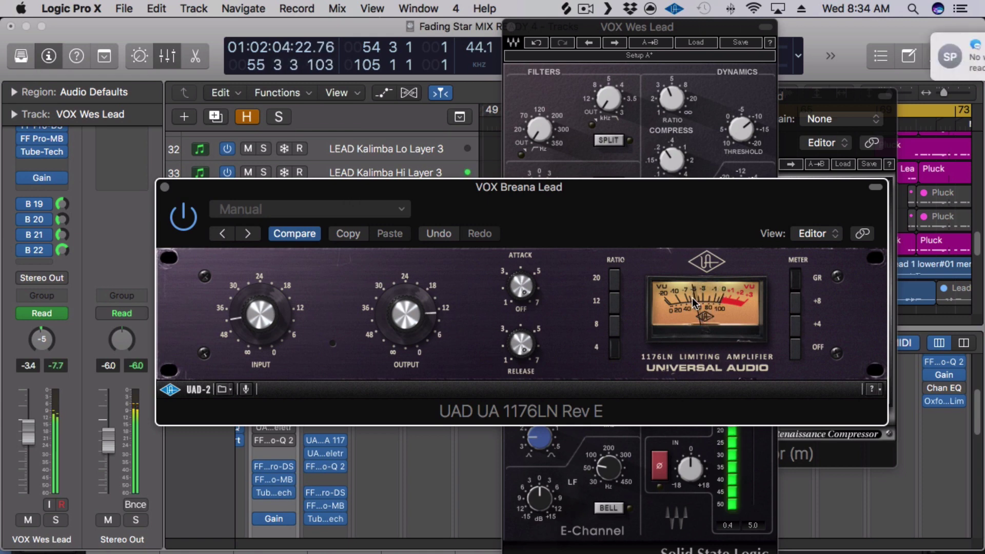
pyautogui.moveTo(831, 66)
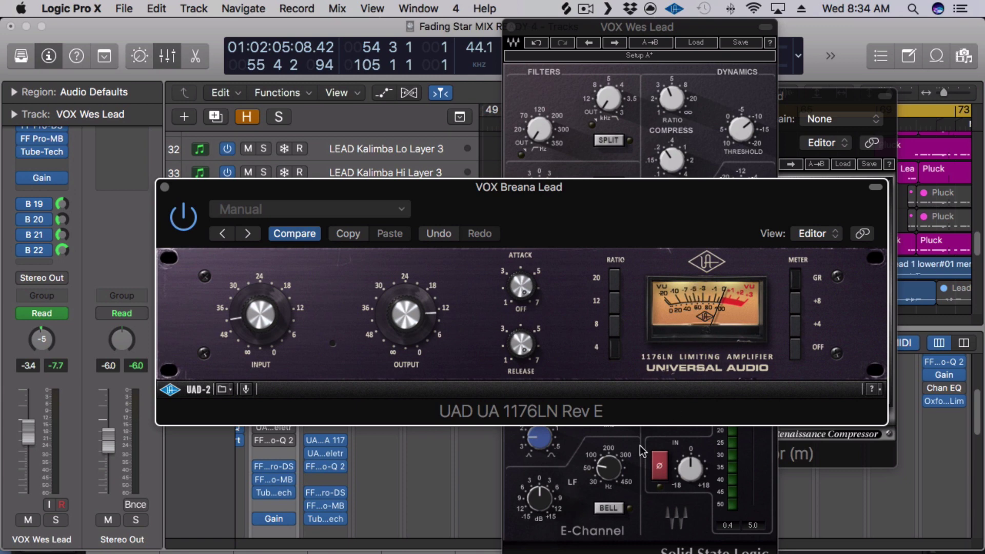
pyautogui.moveTo(484, 547)
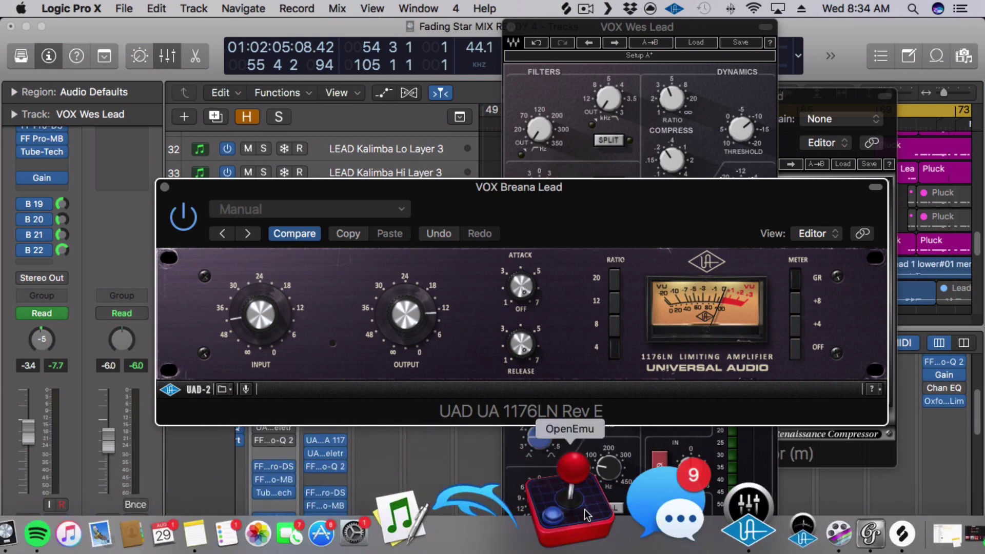
pyautogui.rightClick(626, 513)
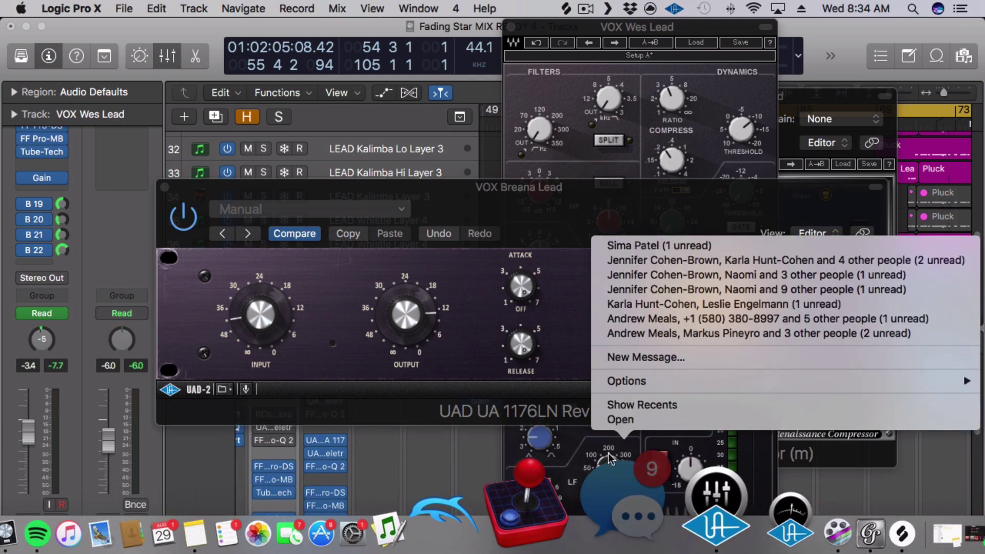
pyautogui.click(563, 371)
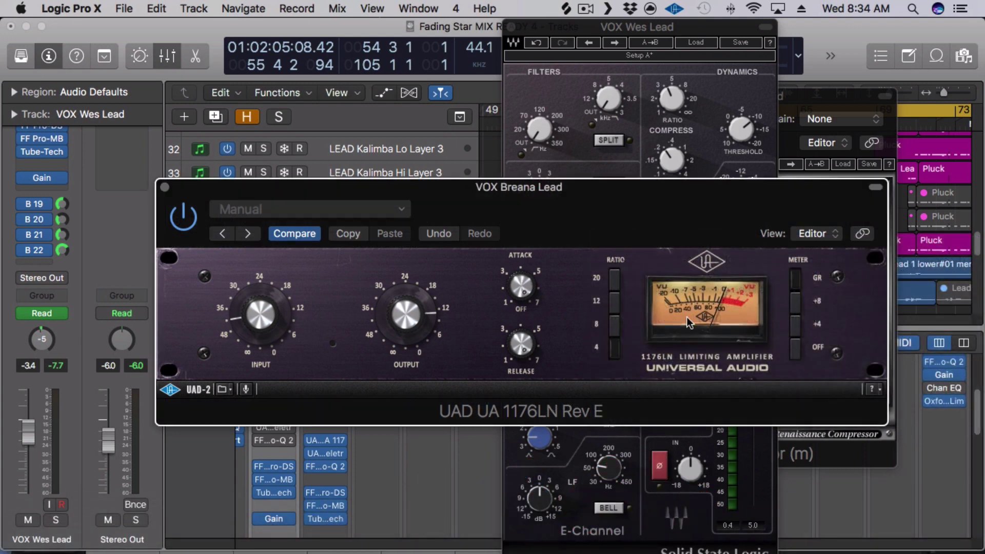
# Step: Close the 1176 window and open the LA-2A Silver on VOX Breana Lead
pyautogui.click(164, 186)
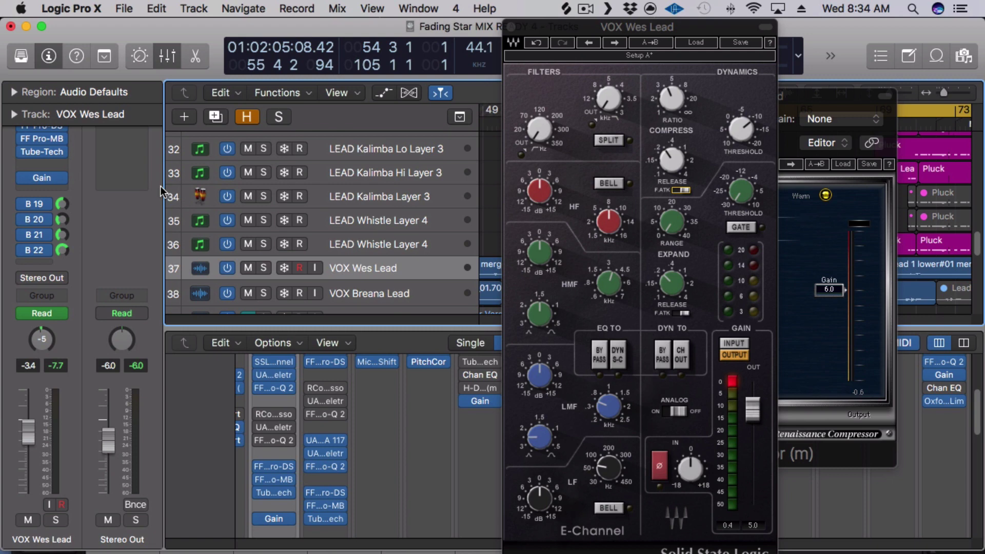
pyautogui.moveTo(311, 444)
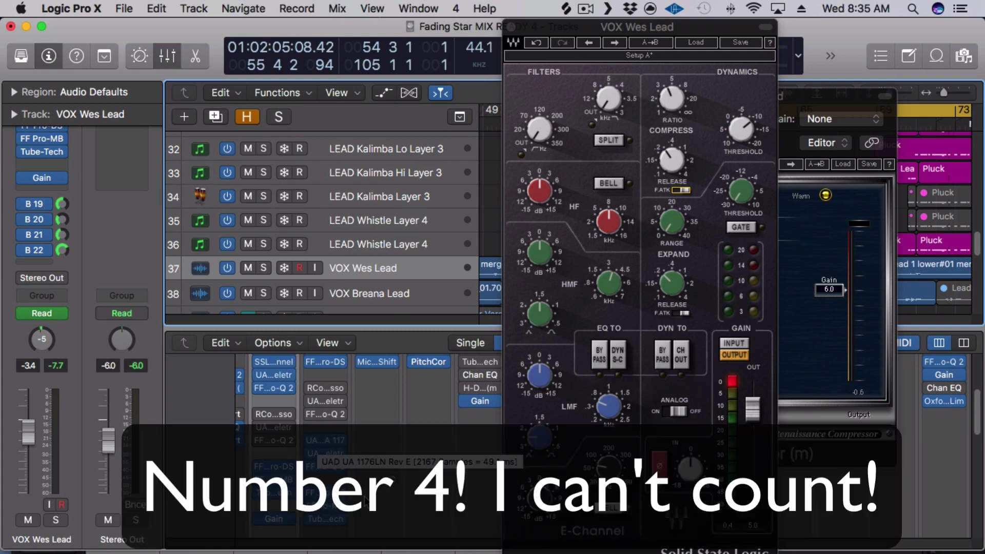
pyautogui.click(325, 450)
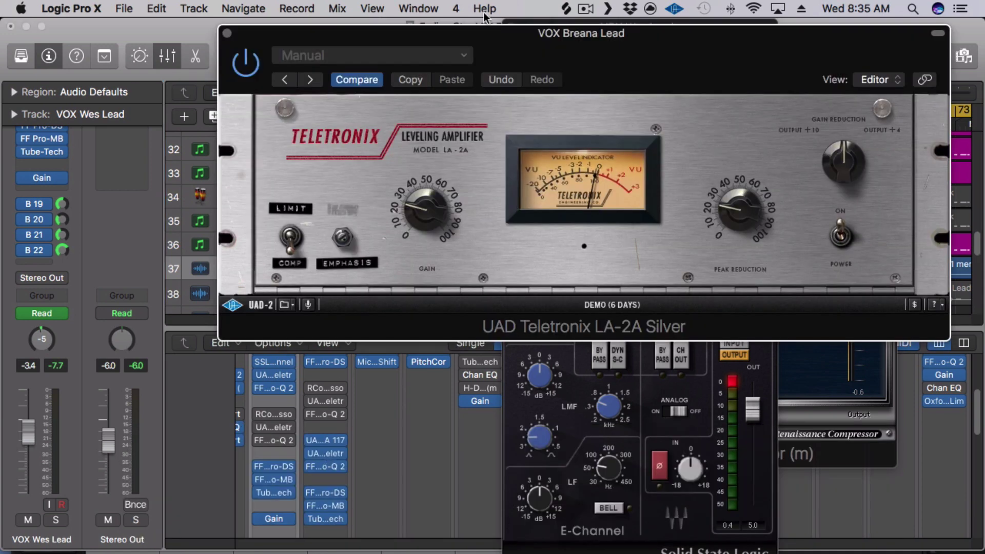
pyautogui.moveTo(467, 41); pyautogui.dragTo(313, 146)
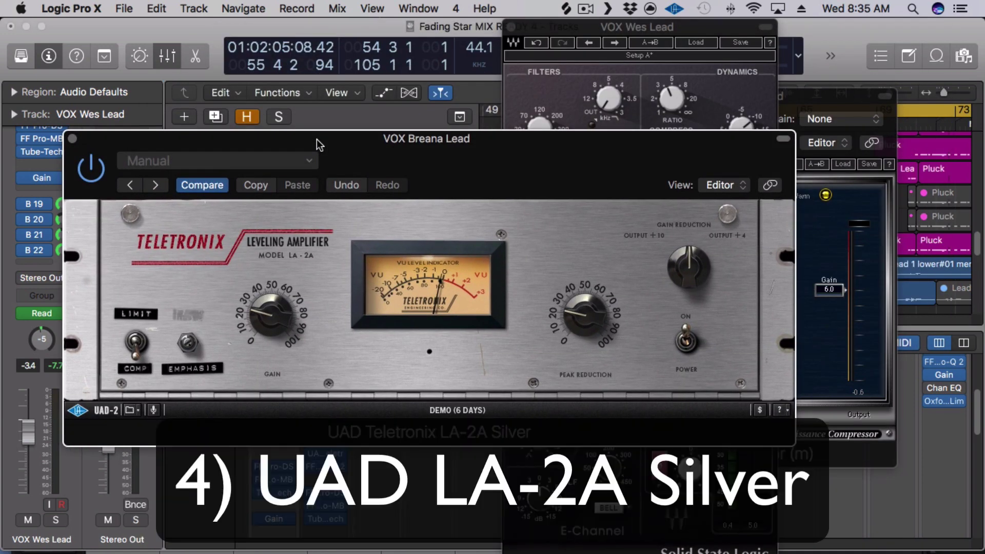
# Step: Close the Waves plug-in window and bypass three inserts on the VOX Wes Lead strip
pyautogui.click(511, 27)
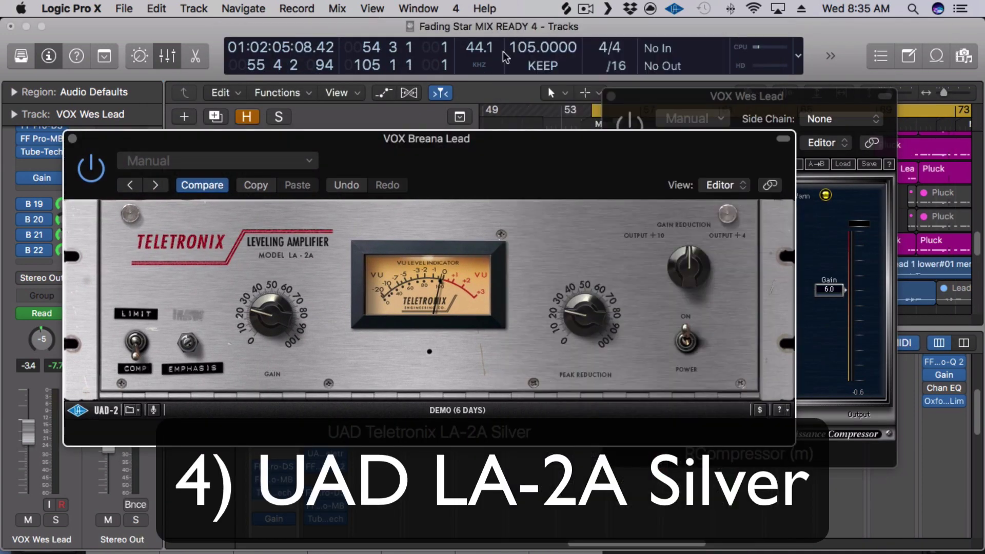
pyautogui.moveTo(365, 138); pyautogui.dragTo(513, 72)
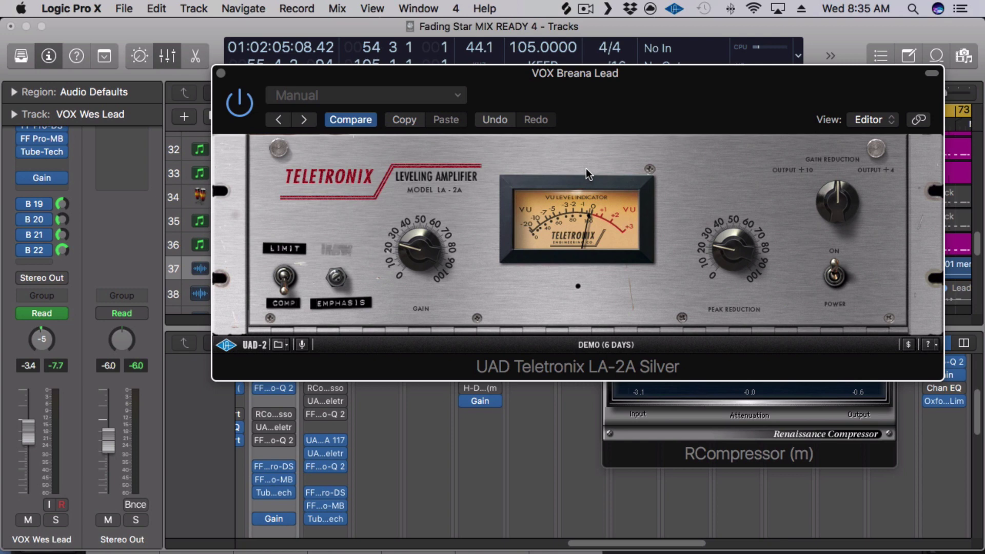
pyautogui.moveTo(485, 73); pyautogui.dragTo(521, 31)
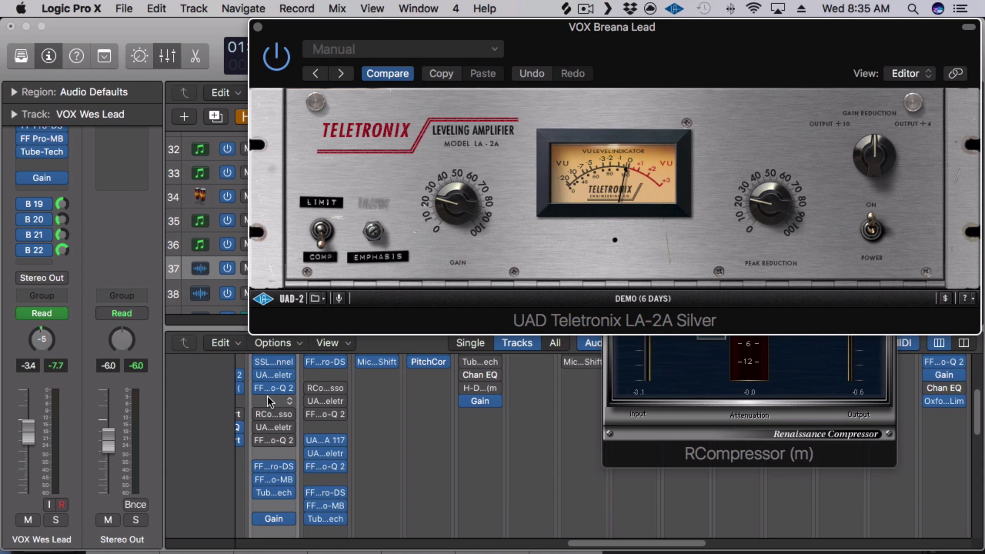
pyautogui.moveTo(255, 359); pyautogui.dragTo(256, 440)
# Step: Open VOX Wes Lead's LA-2A Silver to check its settings, then close it
pyautogui.click(269, 427)
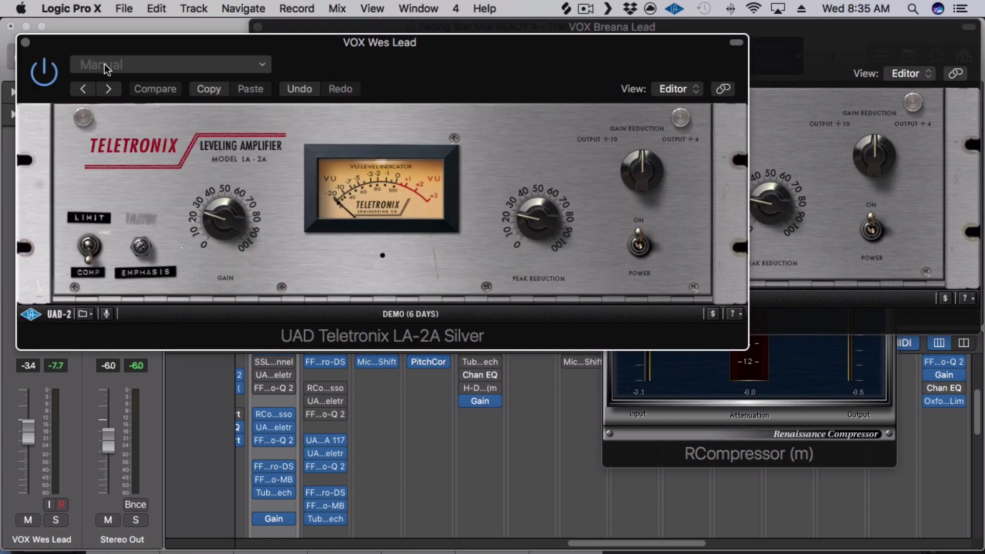
pyautogui.moveTo(113, 41); pyautogui.dragTo(261, 93)
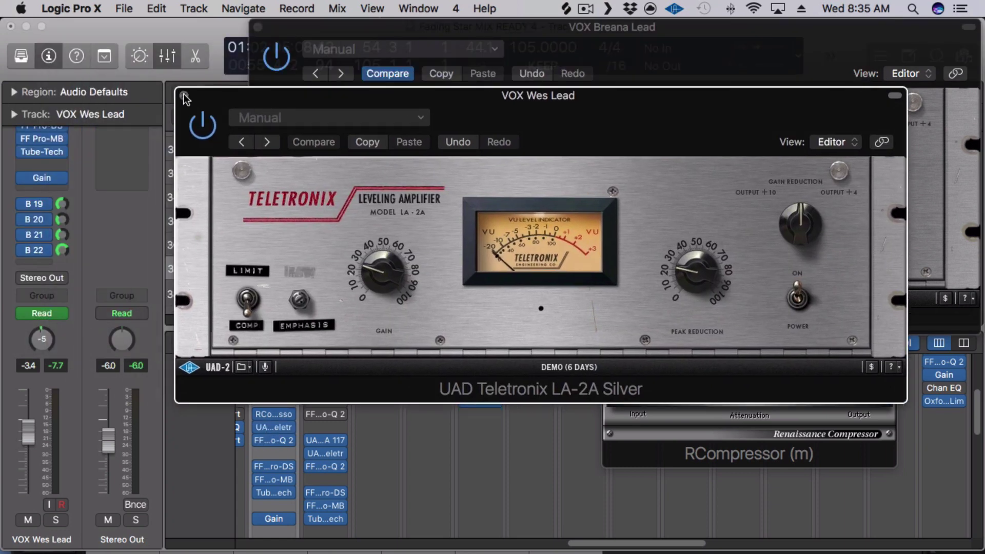
pyautogui.click(173, 95)
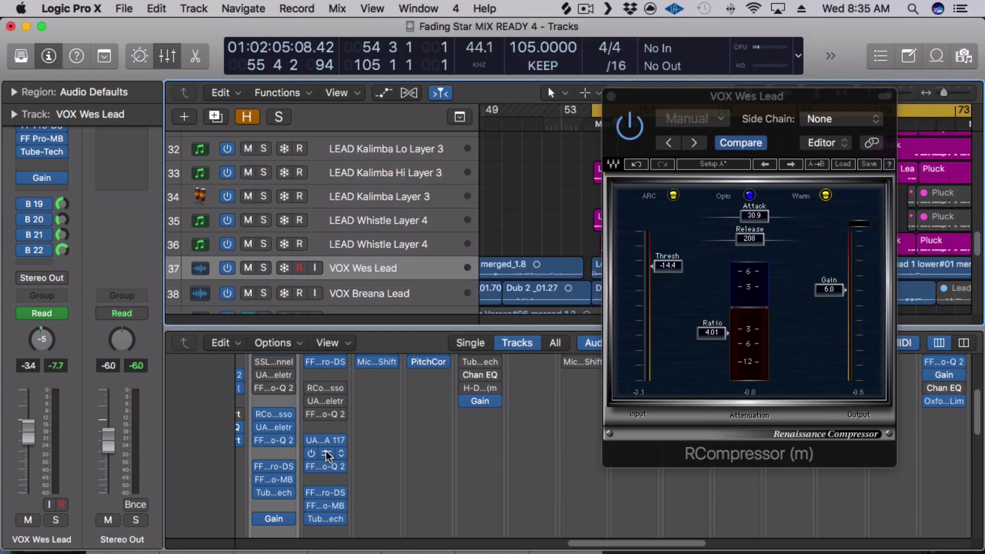
# Step: Reopen VOX Breana Lead's LA-2A Silver and move it right to uncover the tracks
pyautogui.click(327, 452)
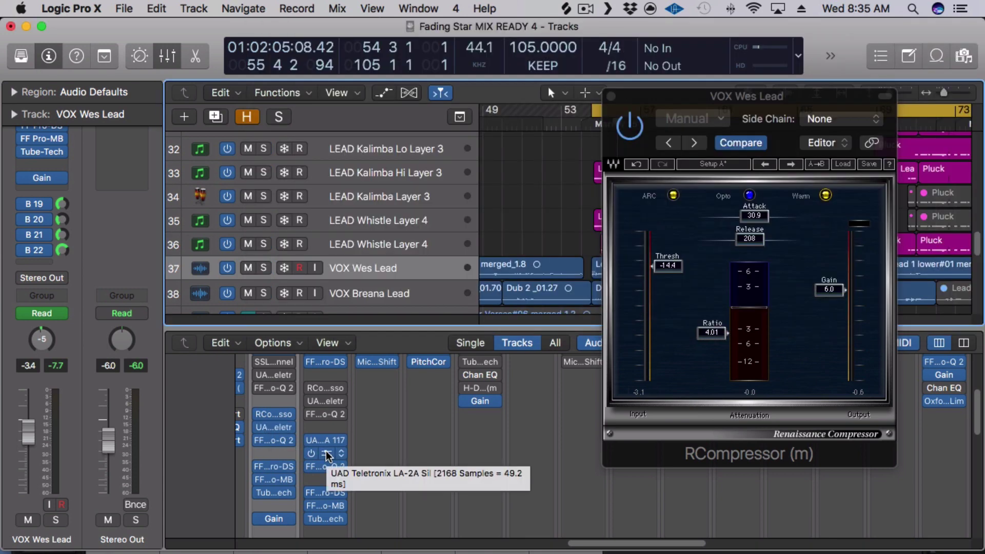
pyautogui.click(326, 454)
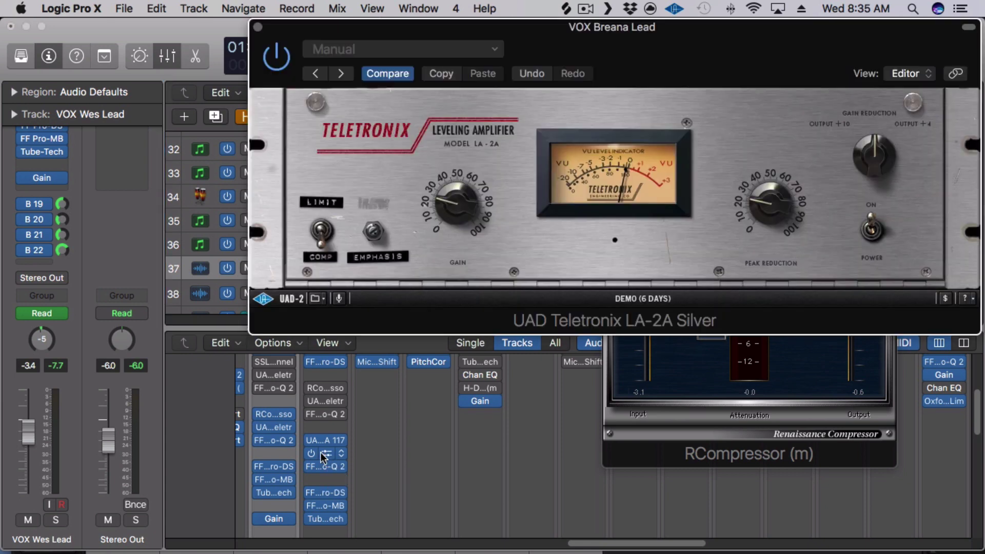
pyautogui.scroll(-5, 355, 467)
pyautogui.scroll(-3, 349, 472)
pyautogui.scroll(10, 328, 498)
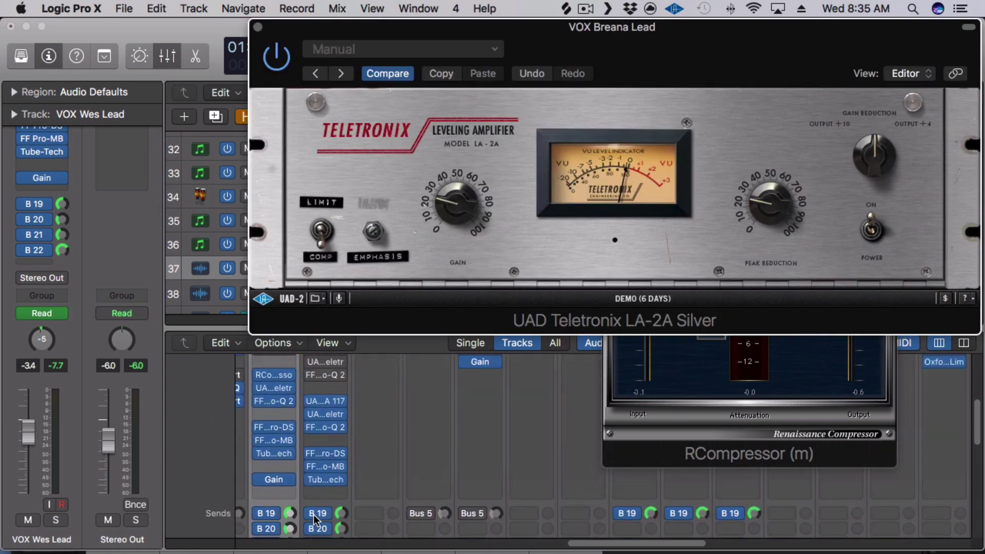
pyautogui.moveTo(308, 32); pyautogui.dragTo(405, 44)
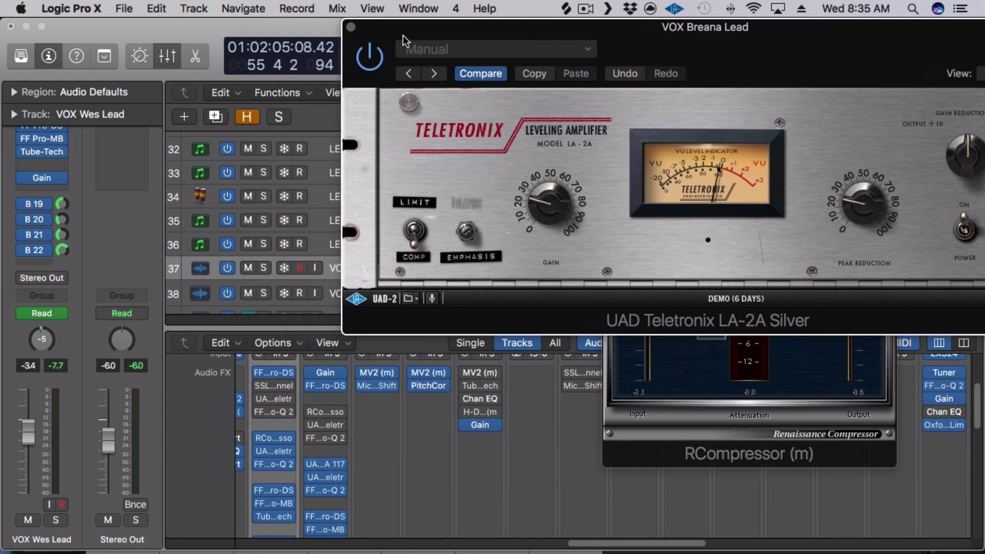
# Step: Solo both lead vocals, start playback, and bring the LA-2A window forward
pyautogui.click(265, 266)
pyautogui.press('space')
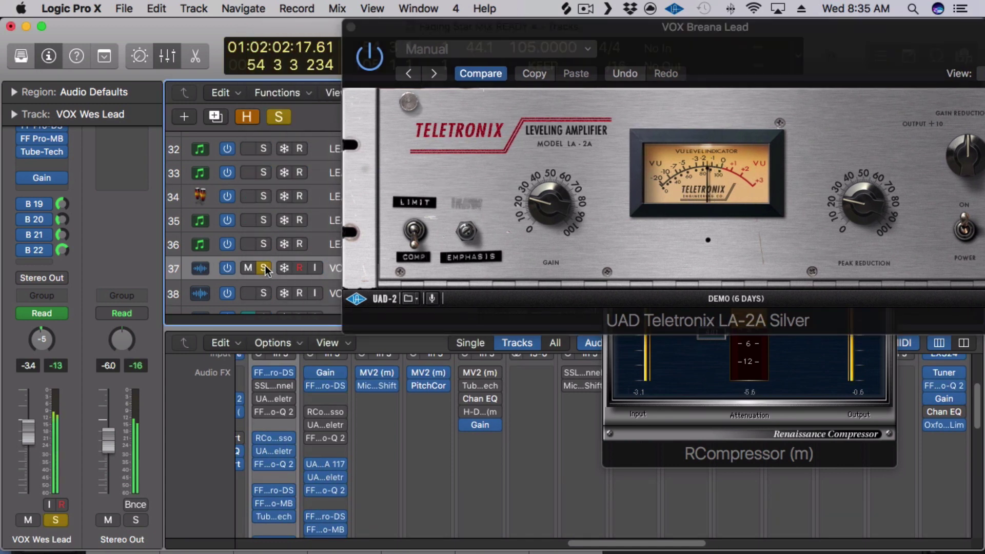
pyautogui.click(265, 294)
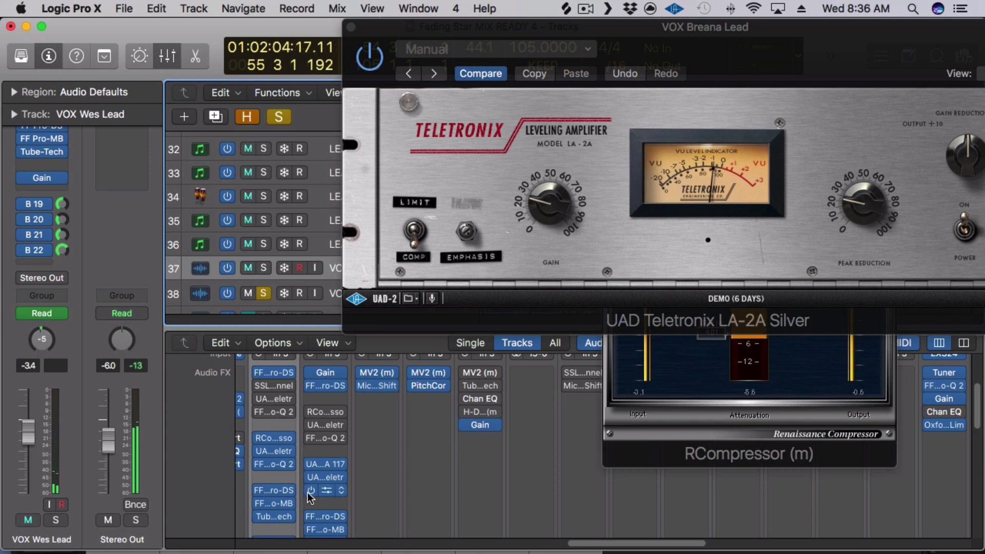
pyautogui.moveTo(311, 482)
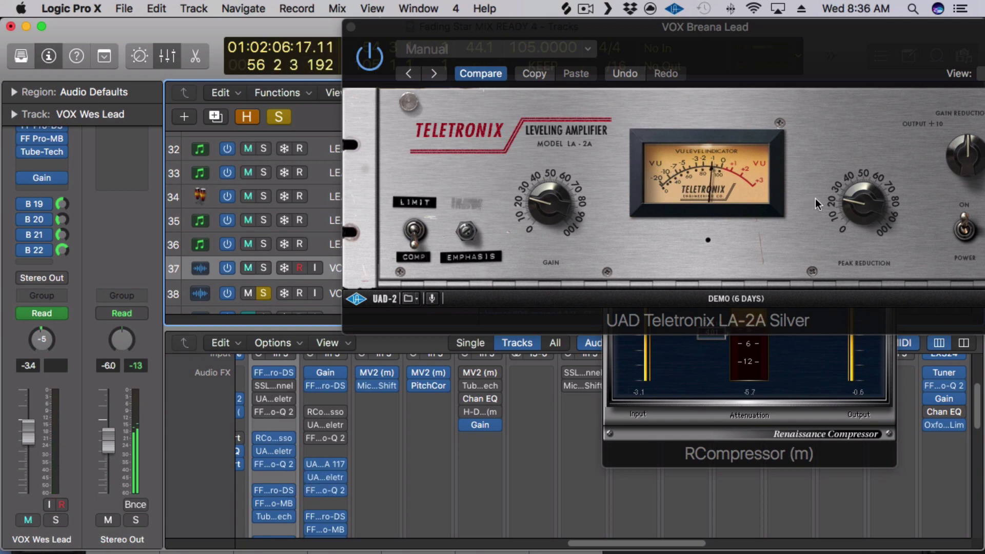
pyautogui.click(965, 230)
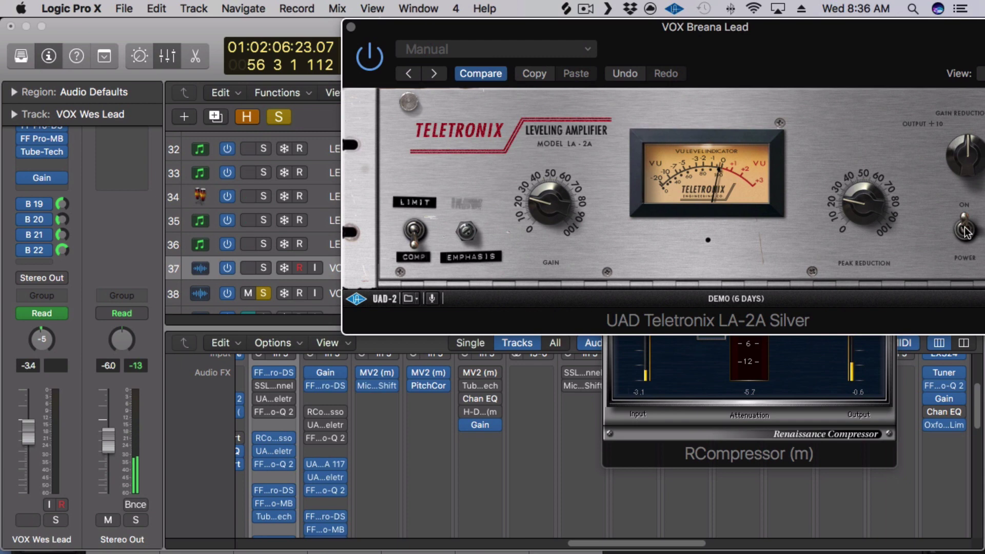
pyautogui.moveTo(731, 21); pyautogui.dragTo(541, 21)
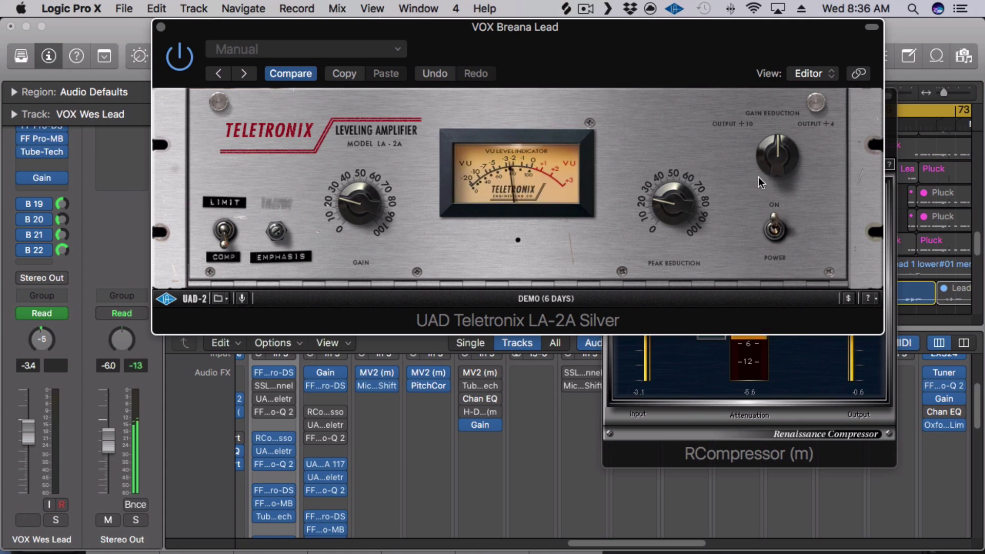
# Step: A/B the LA-2A on VOX Breana Lead, leaving it on, then toggle mute on VOX Wes Lead twice
pyautogui.click(776, 231)
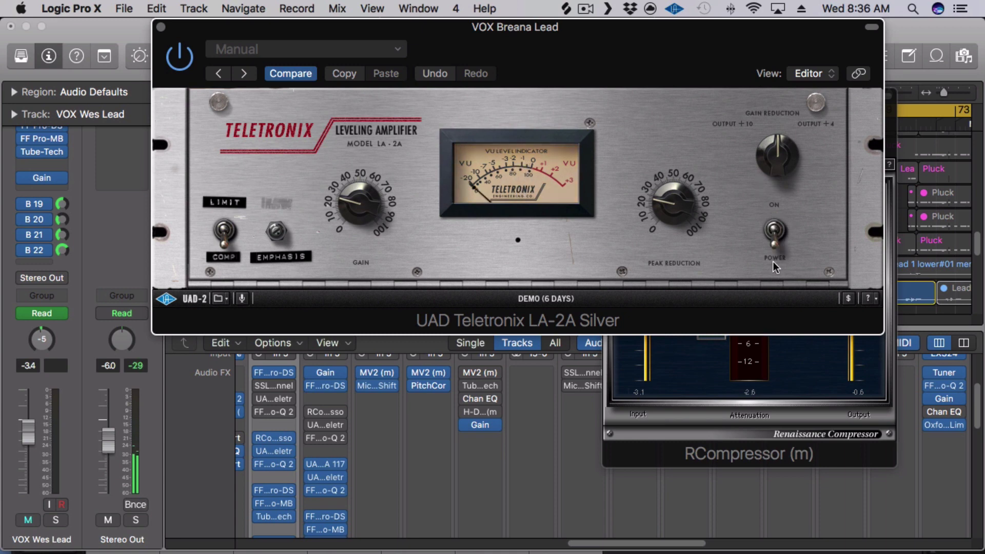
pyautogui.click(773, 226)
pyautogui.click(773, 237)
pyautogui.click(773, 231)
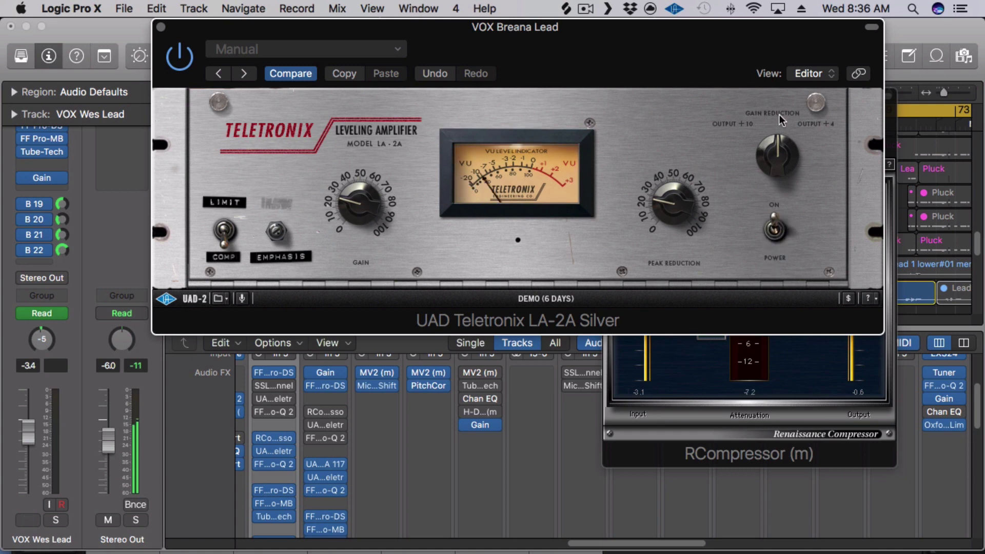
pyautogui.click(774, 228)
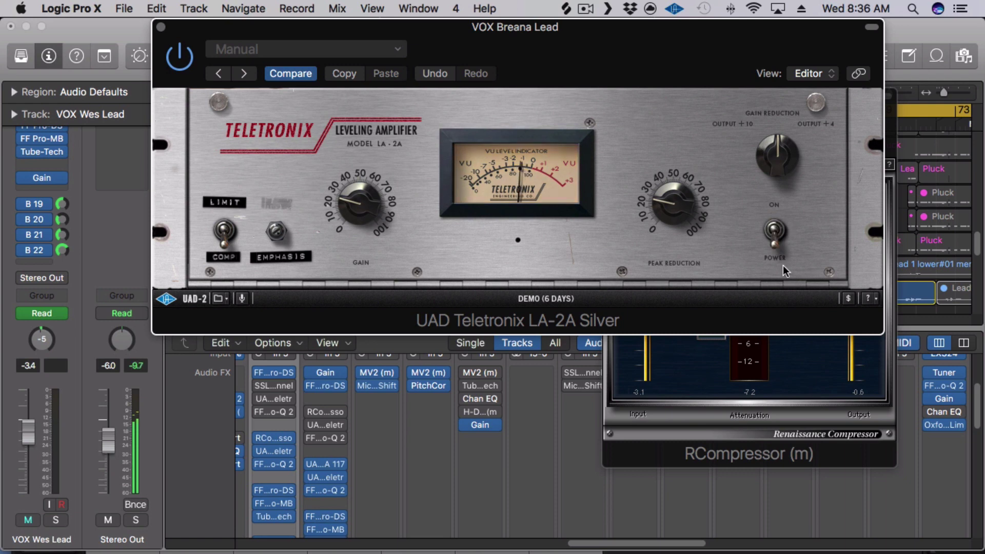
pyautogui.click(773, 234)
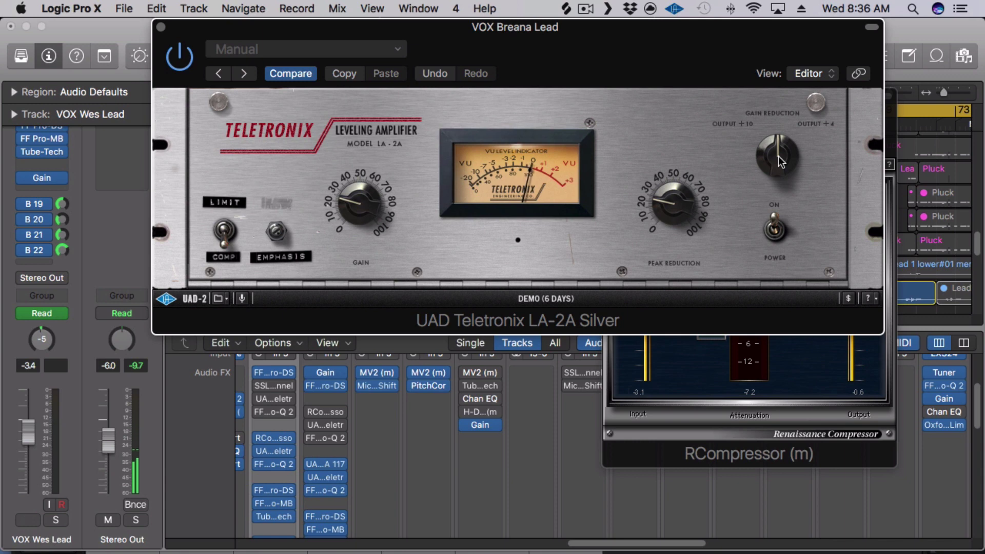
pyautogui.hotkey('ctrl', 'm')
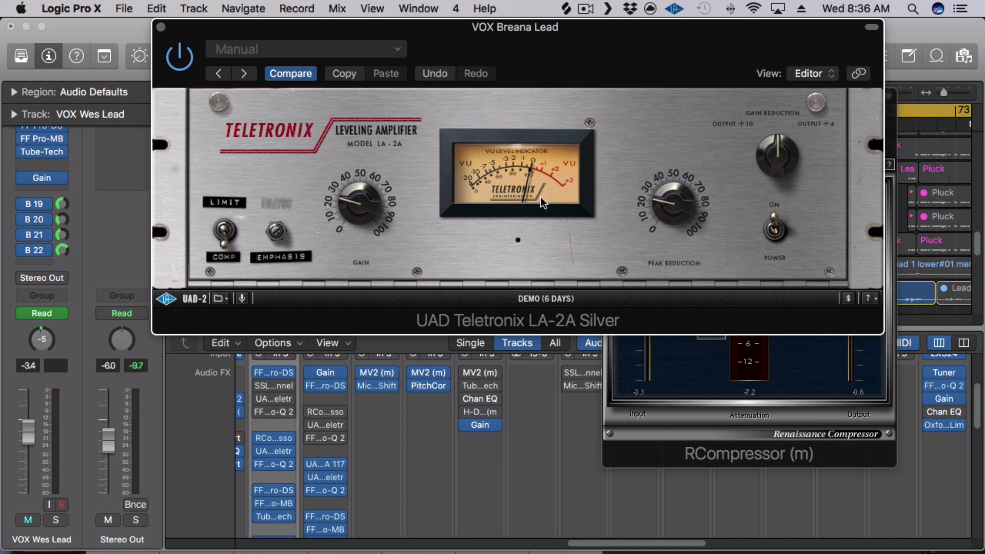
pyautogui.hotkey('ctrl', 'm')
pyautogui.hotkey('ctrl', 'm')
pyautogui.hotkey('ctrl', 'm')
pyautogui.hotkey('ctrl', 'm')
pyautogui.hotkey('ctrl', 'm')
pyautogui.hotkey('ctrl', 'm')
# Step: Close the VOX Breana Lead LA-2A window and the VOX Wes Lead RCompressor window
pyautogui.click(161, 27)
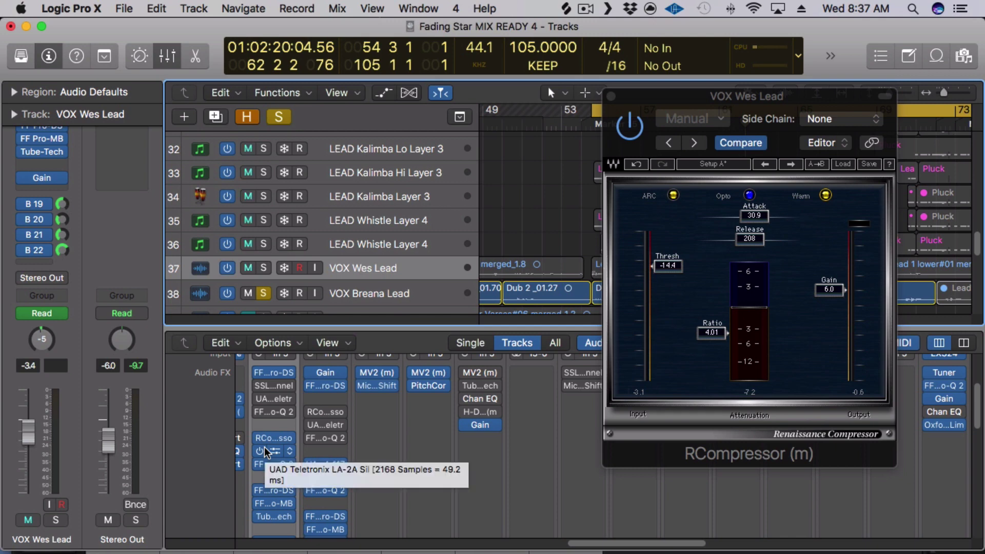
pyautogui.click(611, 98)
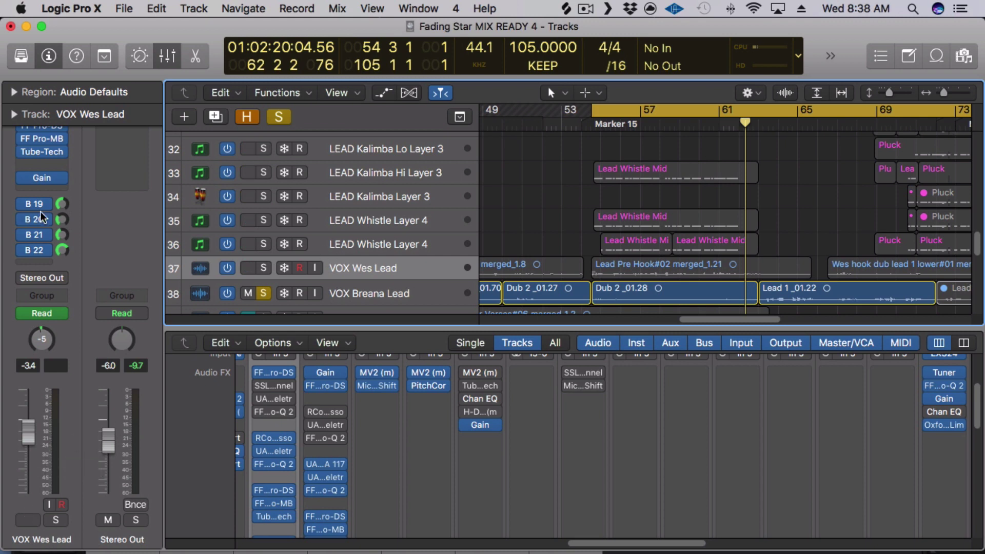
# Step: Show the CRUSH VOX bus via the B 22 send and open its UA 1176 insert
pyautogui.click(34, 250)
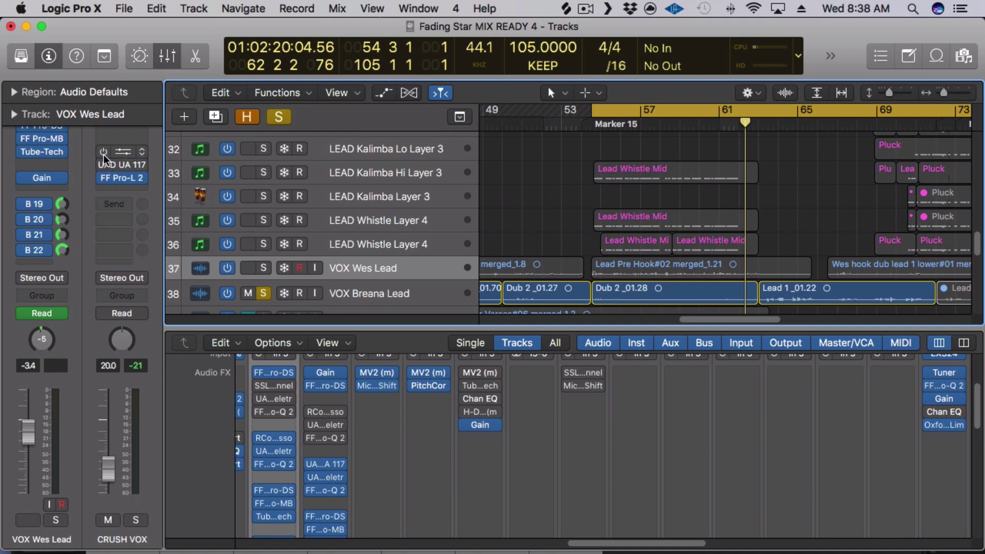
pyautogui.click(123, 157)
pyautogui.moveTo(386, 244); pyautogui.dragTo(353, 119)
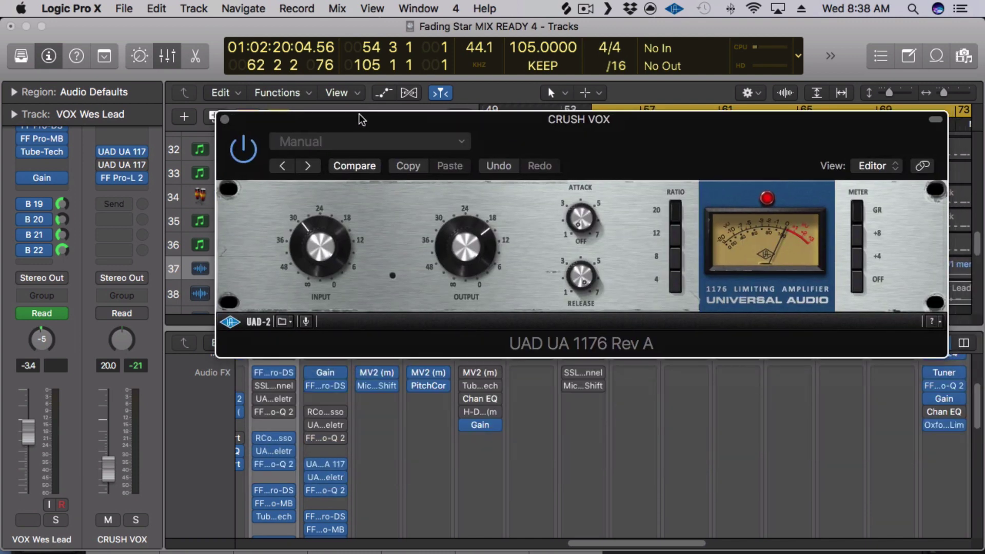
# Step: Solo CRUSH VOX and the VOX Wes Lead track, then close the 1176 window
pyautogui.click(134, 521)
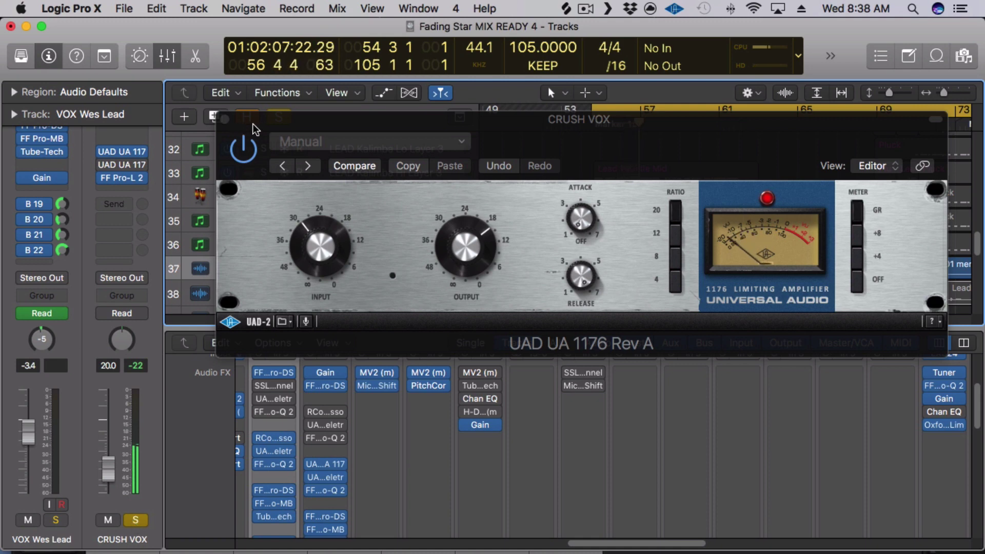
pyautogui.moveTo(254, 124); pyautogui.dragTo(358, 133)
pyautogui.click(263, 268)
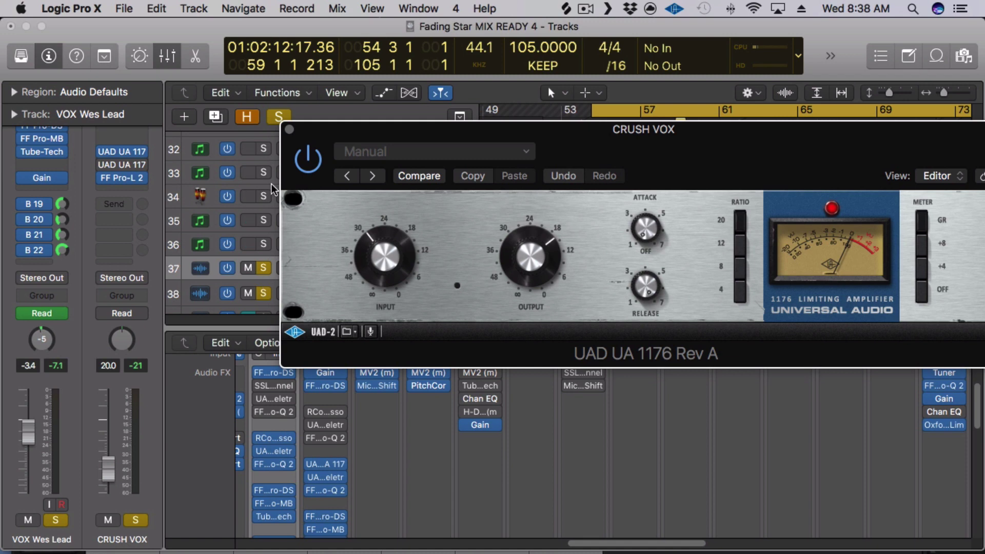
pyautogui.click(289, 130)
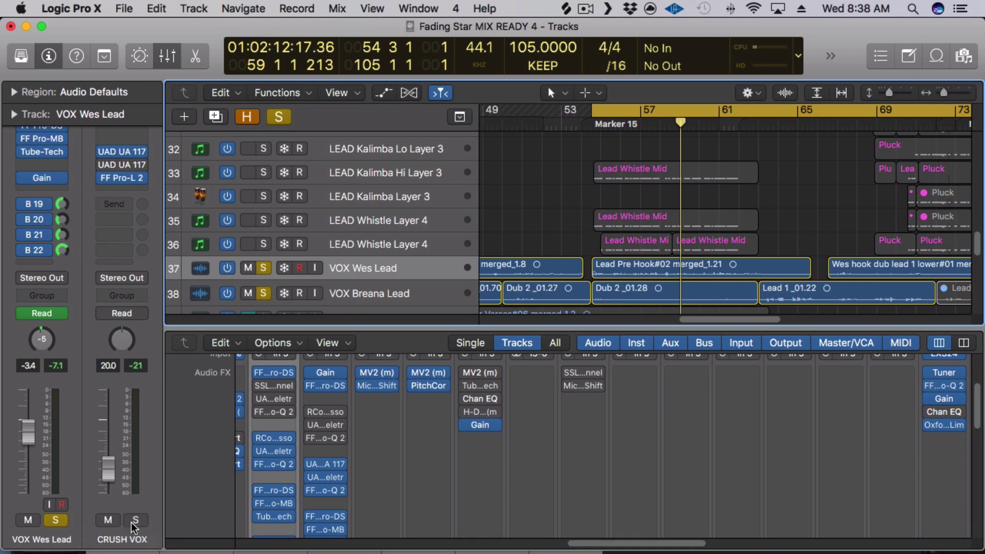
# Step: Clear the solos on VOX Wes Lead and VOX Breana Lead and start playback
pyautogui.click(53, 520)
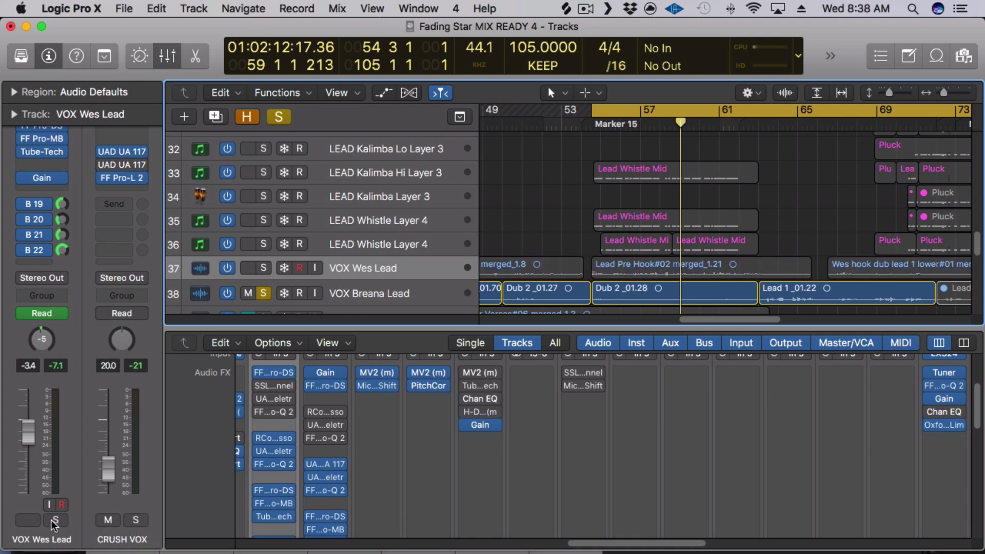
pyautogui.click(264, 294)
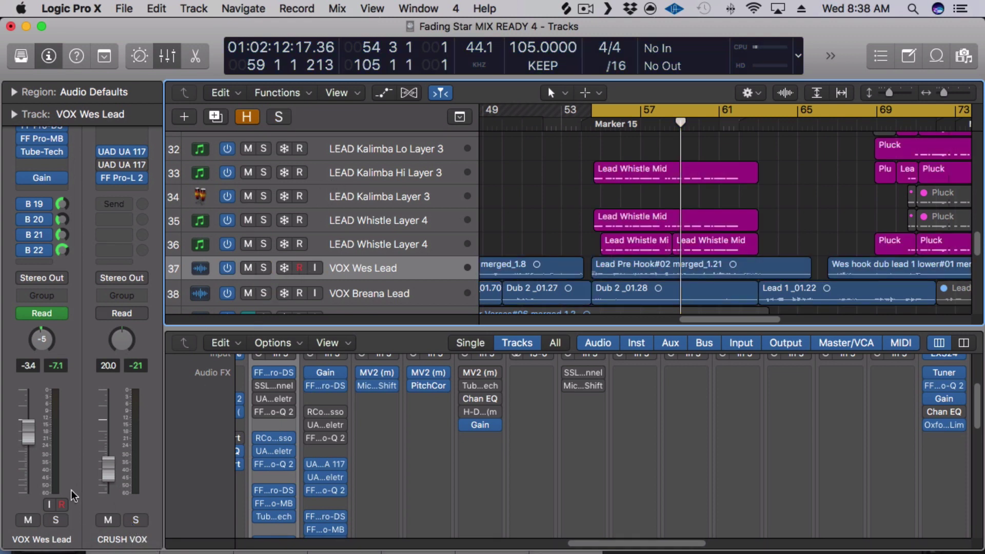
pyautogui.press('space')
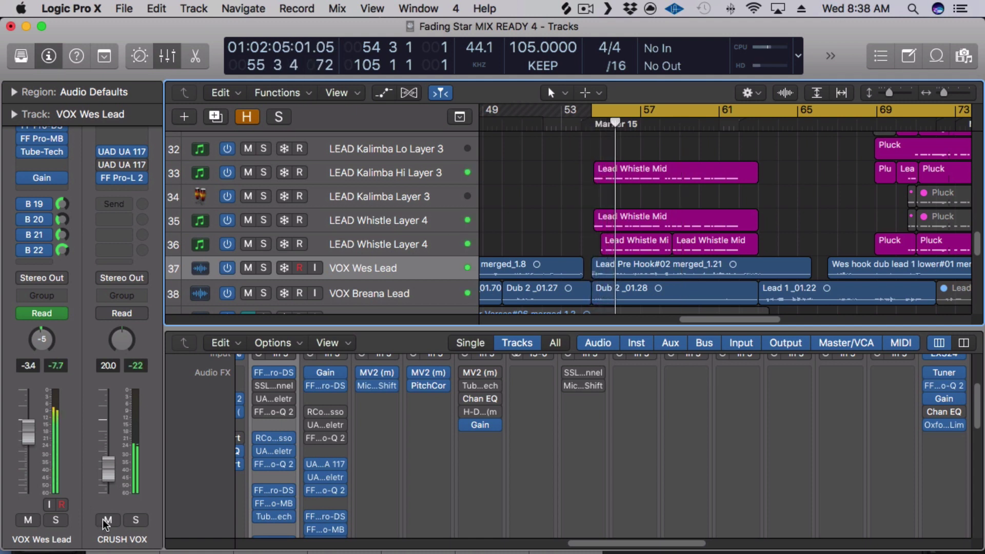
# Step: Mute and unmute the CRUSH VOX bus twice to compare, leaving it unmuted
pyautogui.click(107, 520)
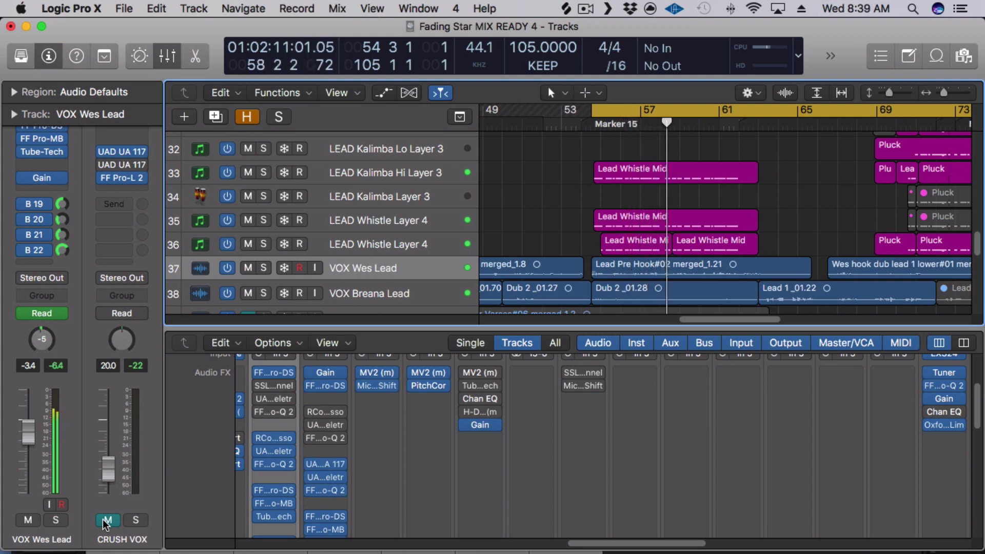
pyautogui.click(106, 520)
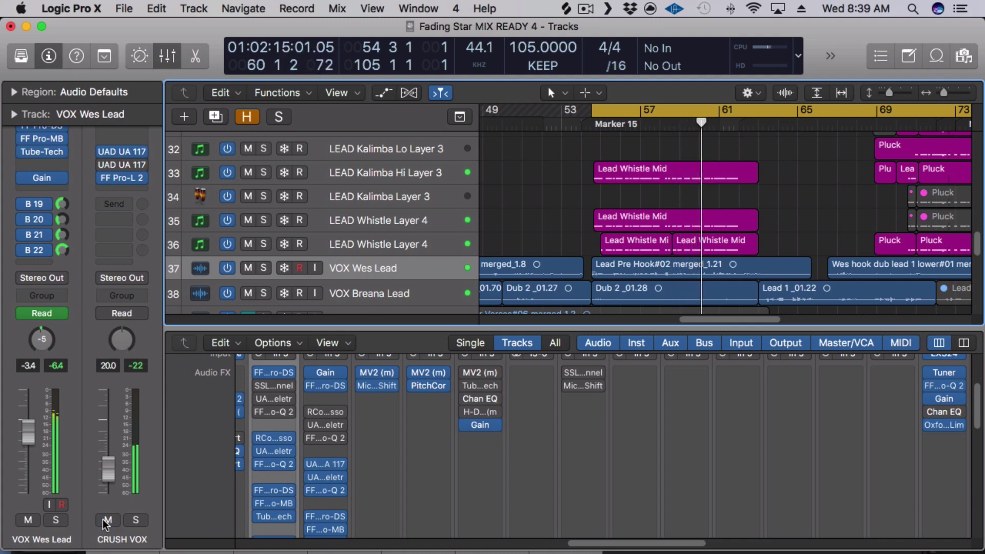
pyautogui.click(106, 520)
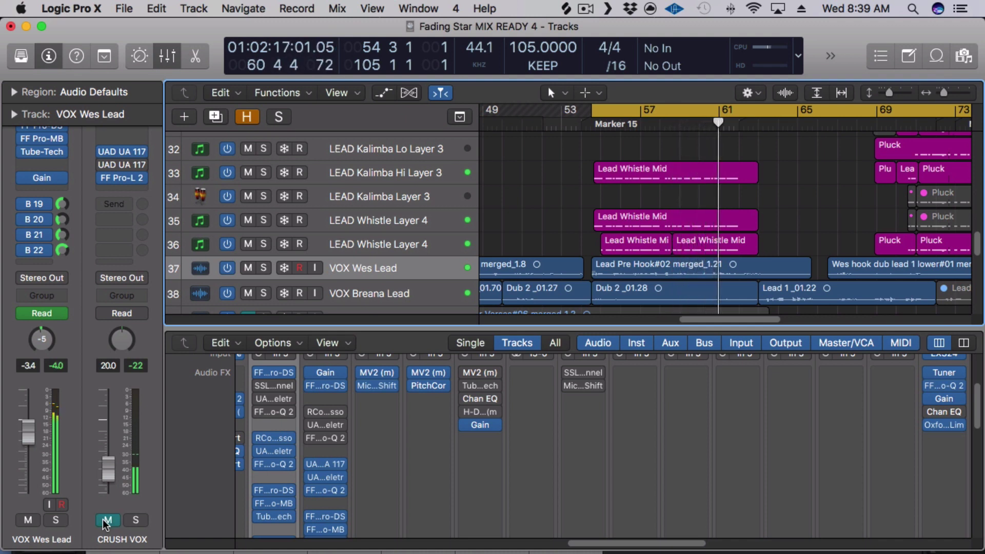
pyautogui.click(106, 521)
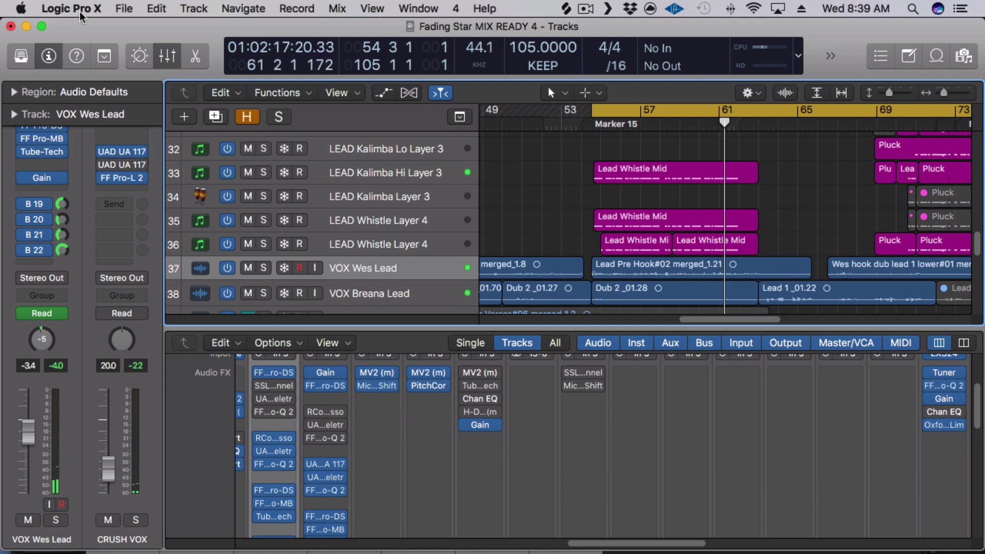
pyautogui.moveTo(101, 164)
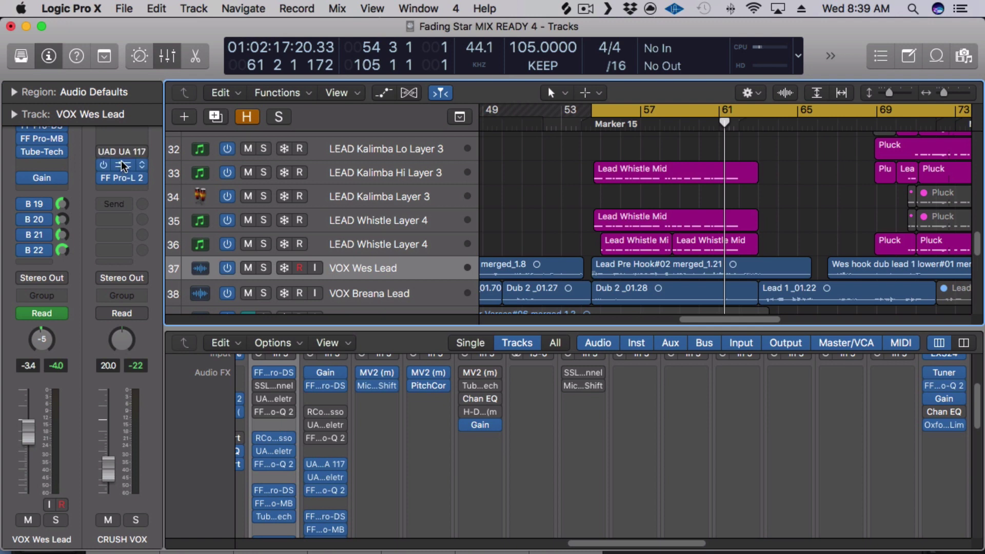
# Step: Open CRUSH VOX's 1176LN Rev E insert, start playback, and solo the CRUSH VOX bus
pyautogui.click(121, 161)
pyautogui.moveTo(635, 25); pyautogui.dragTo(497, 33)
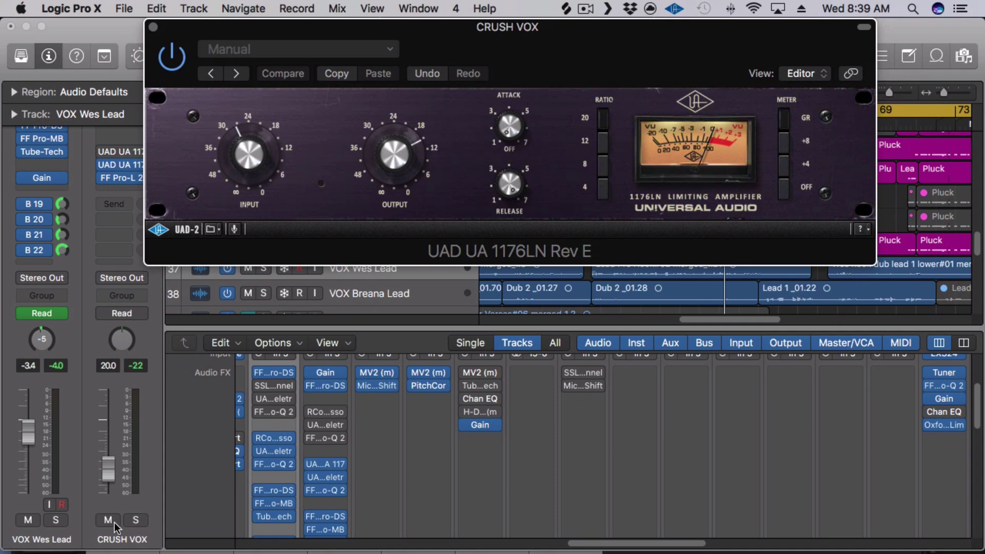
pyautogui.press('space')
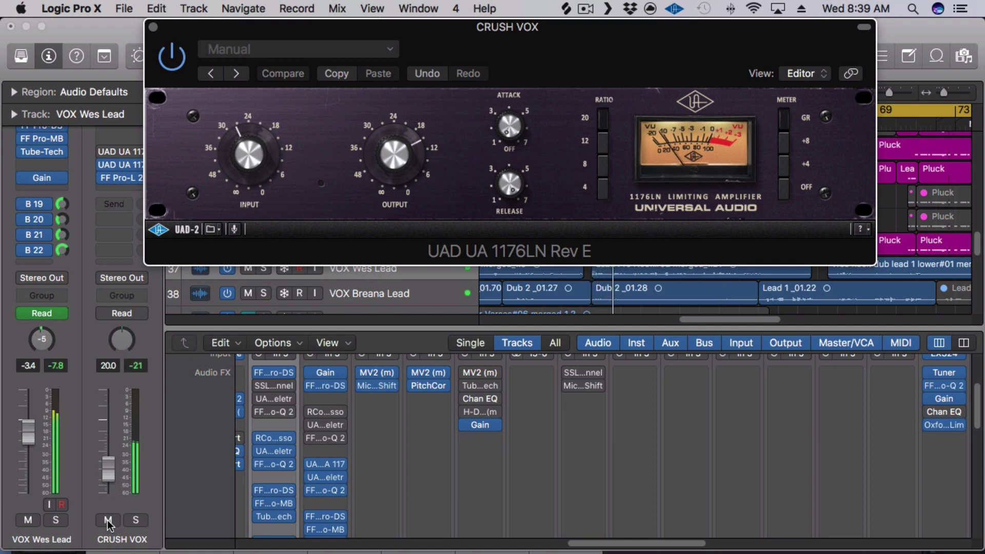
pyautogui.moveTo(54, 204)
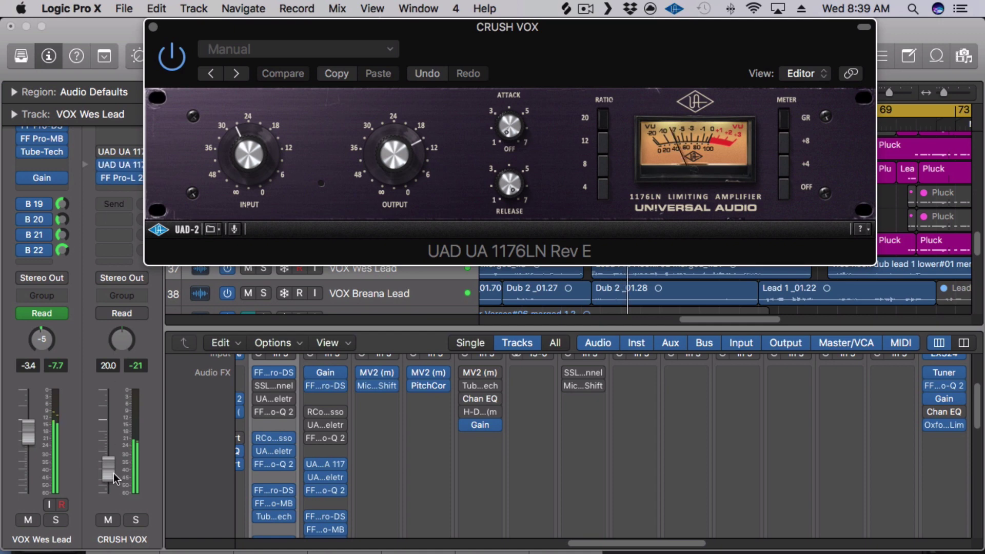
pyautogui.click(136, 520)
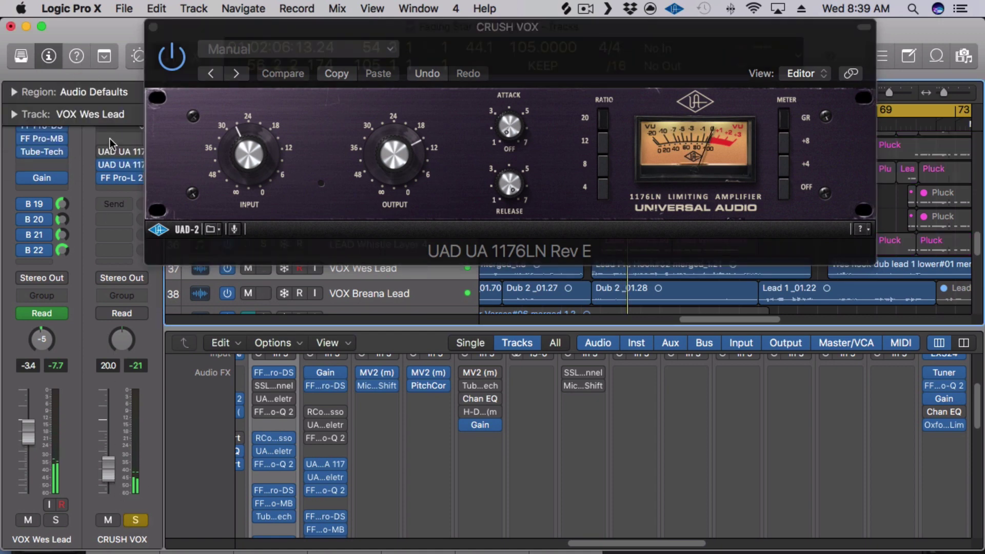
# Step: Open the blue-face 1176 Rev A and stack it below the 1176LN window
pyautogui.click(120, 153)
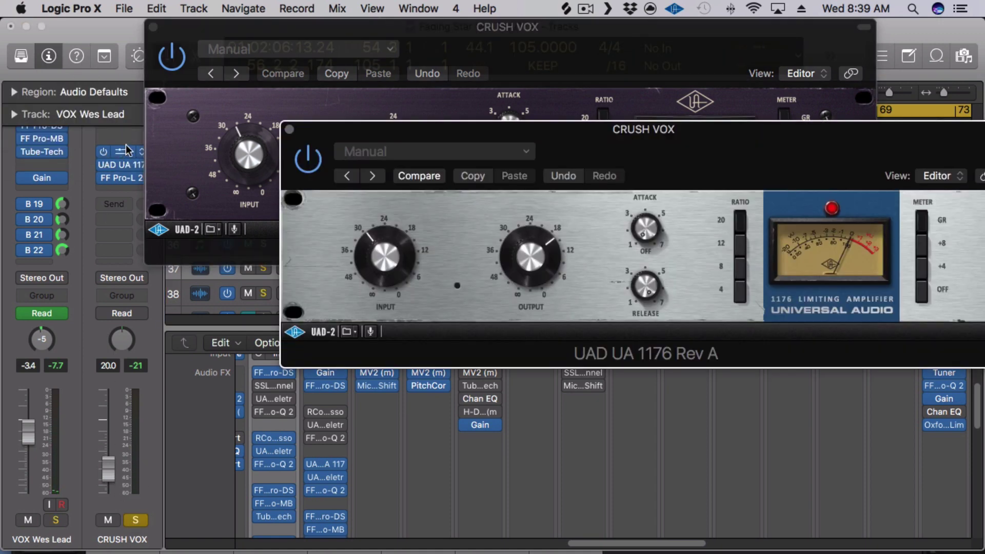
pyautogui.moveTo(401, 139); pyautogui.dragTo(273, 232)
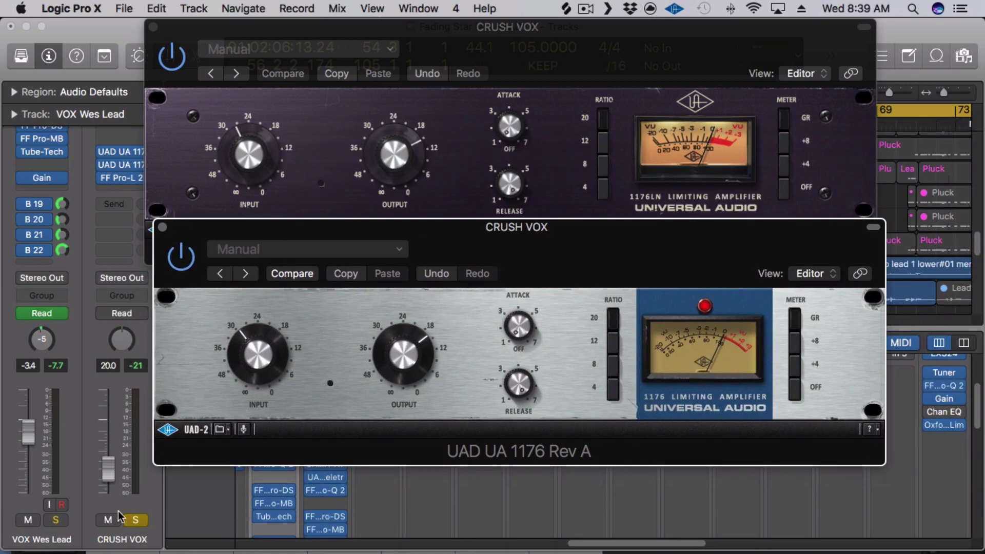
pyautogui.click(164, 66)
pyautogui.moveTo(180, 35); pyautogui.dragTo(188, 6)
pyautogui.click(208, 323)
pyautogui.moveTo(194, 235); pyautogui.dragTo(194, 287)
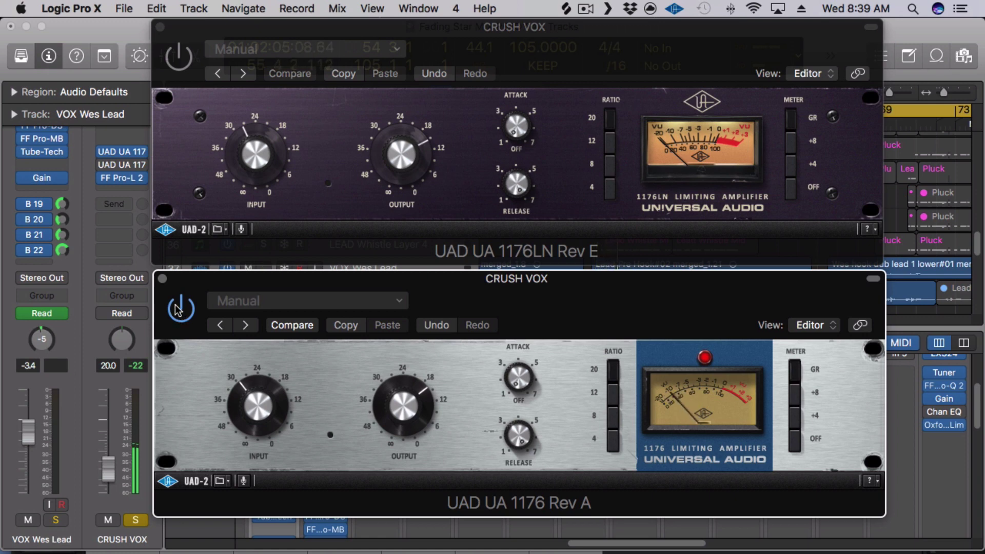
# Step: Compare the two 1176s by bypassing Rev A and enabling 1176LN, then close both windows
pyautogui.click(178, 309)
pyautogui.click(178, 69)
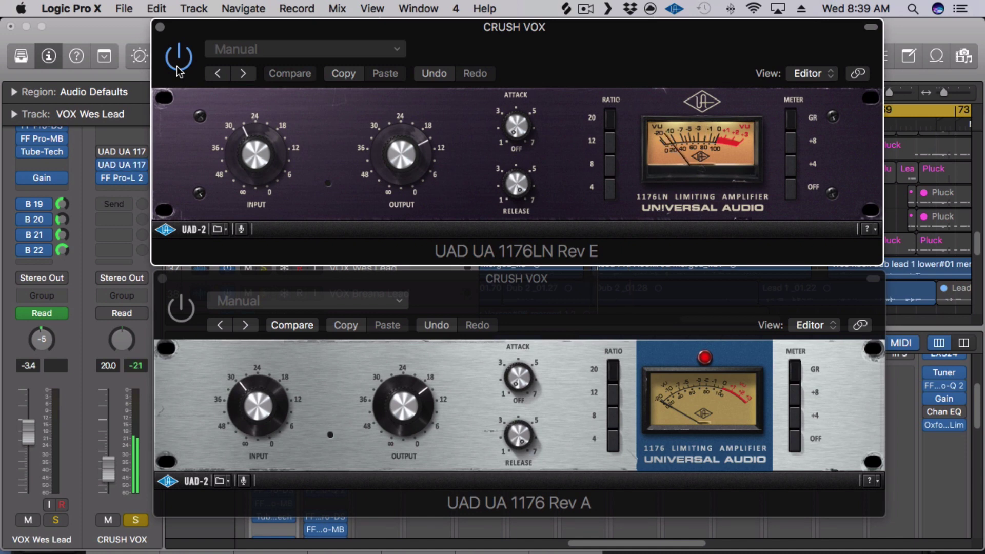
pyautogui.moveTo(103, 152)
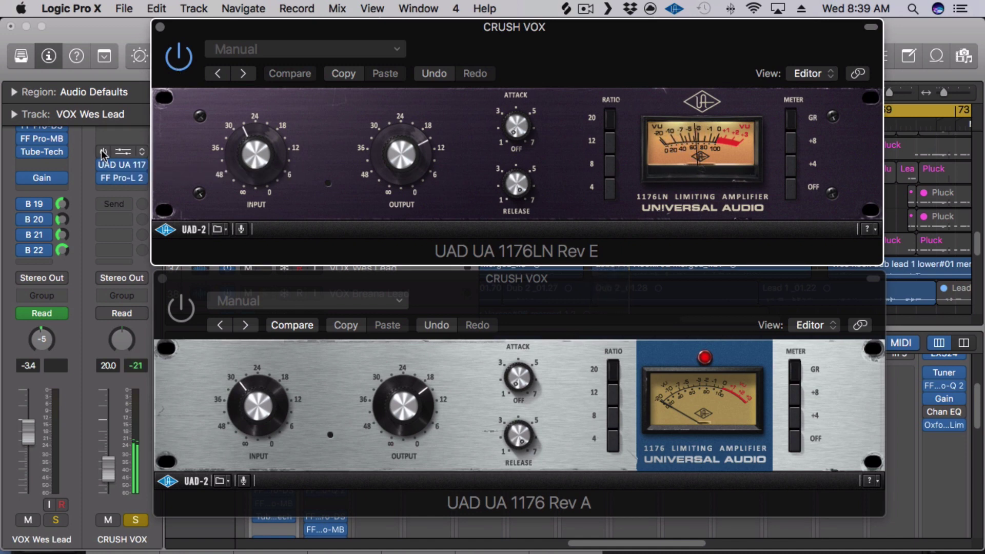
pyautogui.click(102, 160)
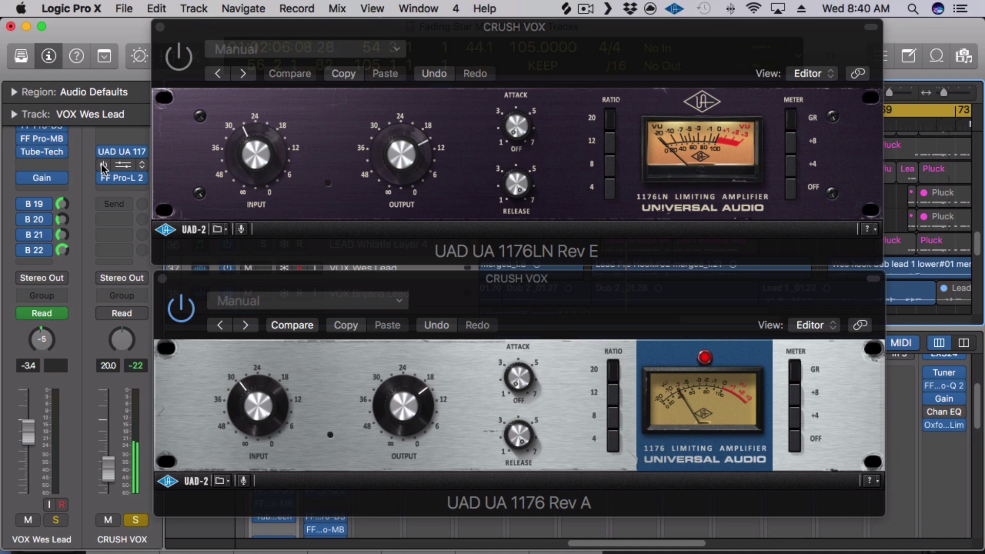
pyautogui.click(103, 165)
pyautogui.click(103, 152)
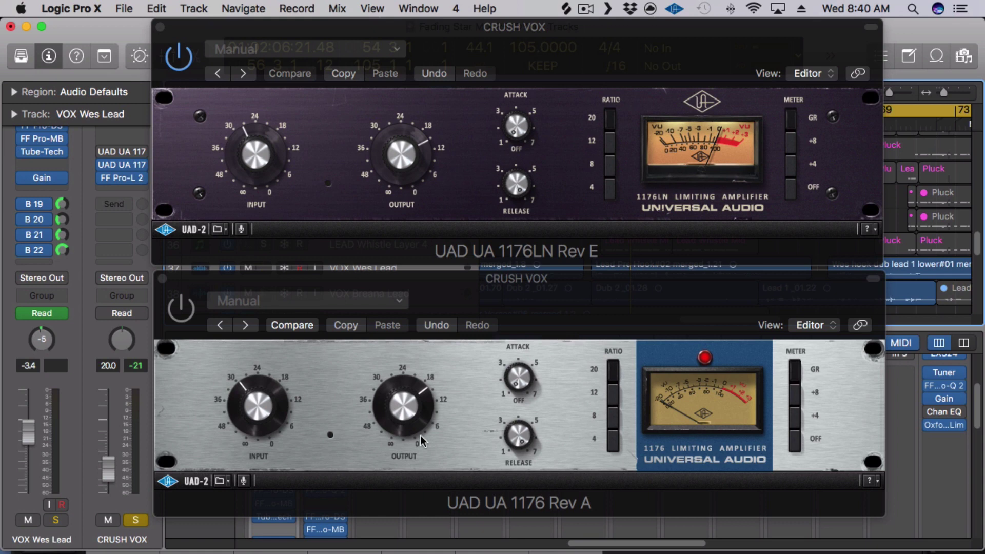
pyautogui.click(112, 152)
pyautogui.click(160, 27)
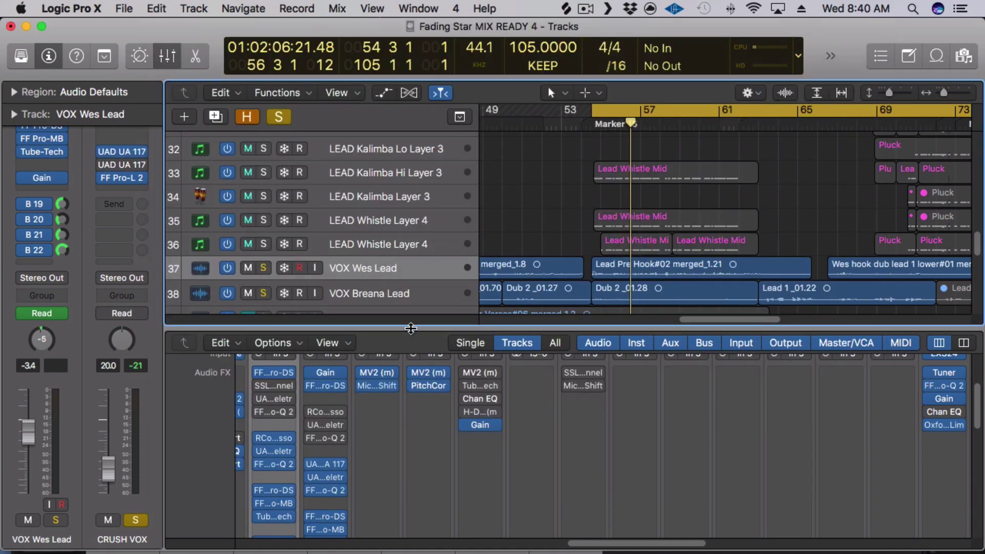